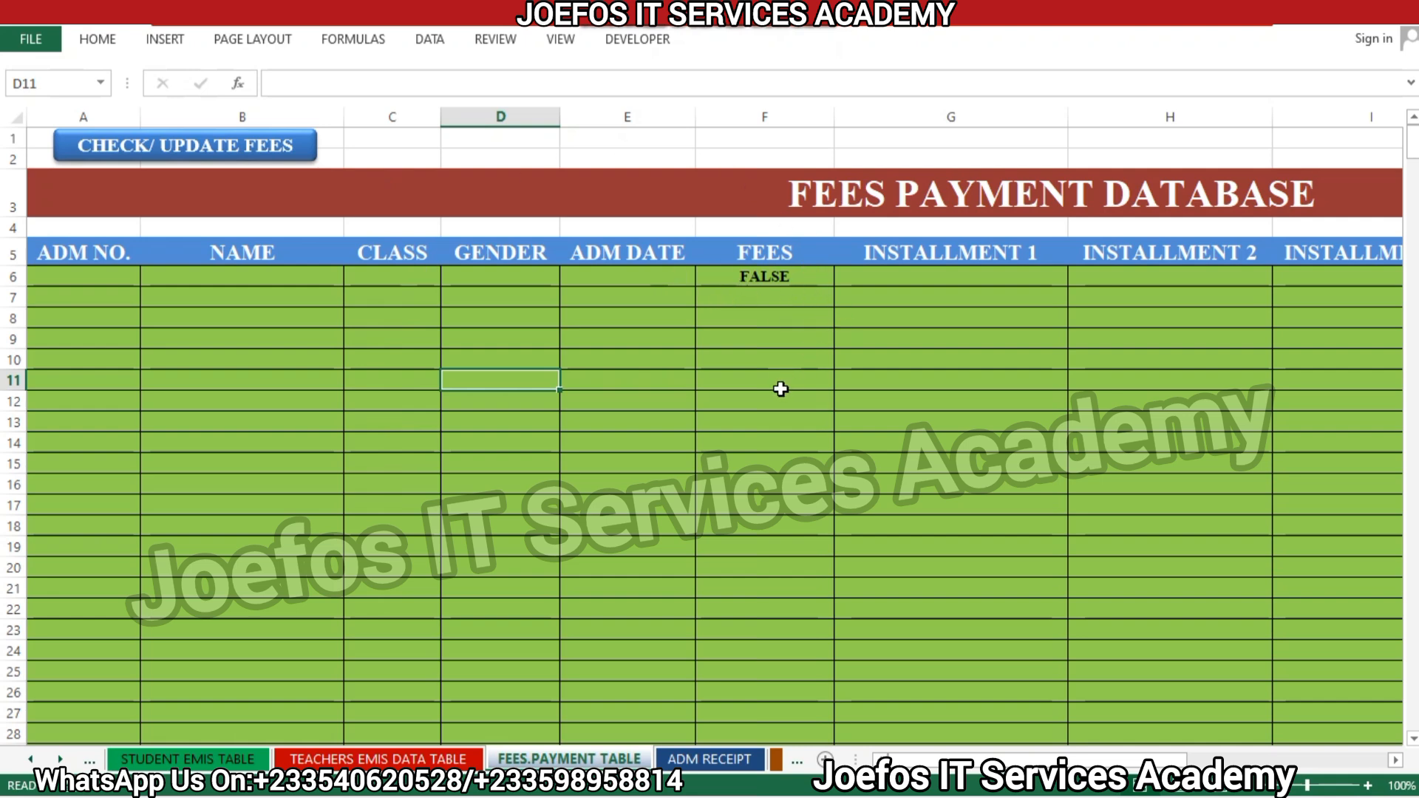
Step: Enter KG ONE as the class in cell C6 of the fees payment table
left_click(399, 271)
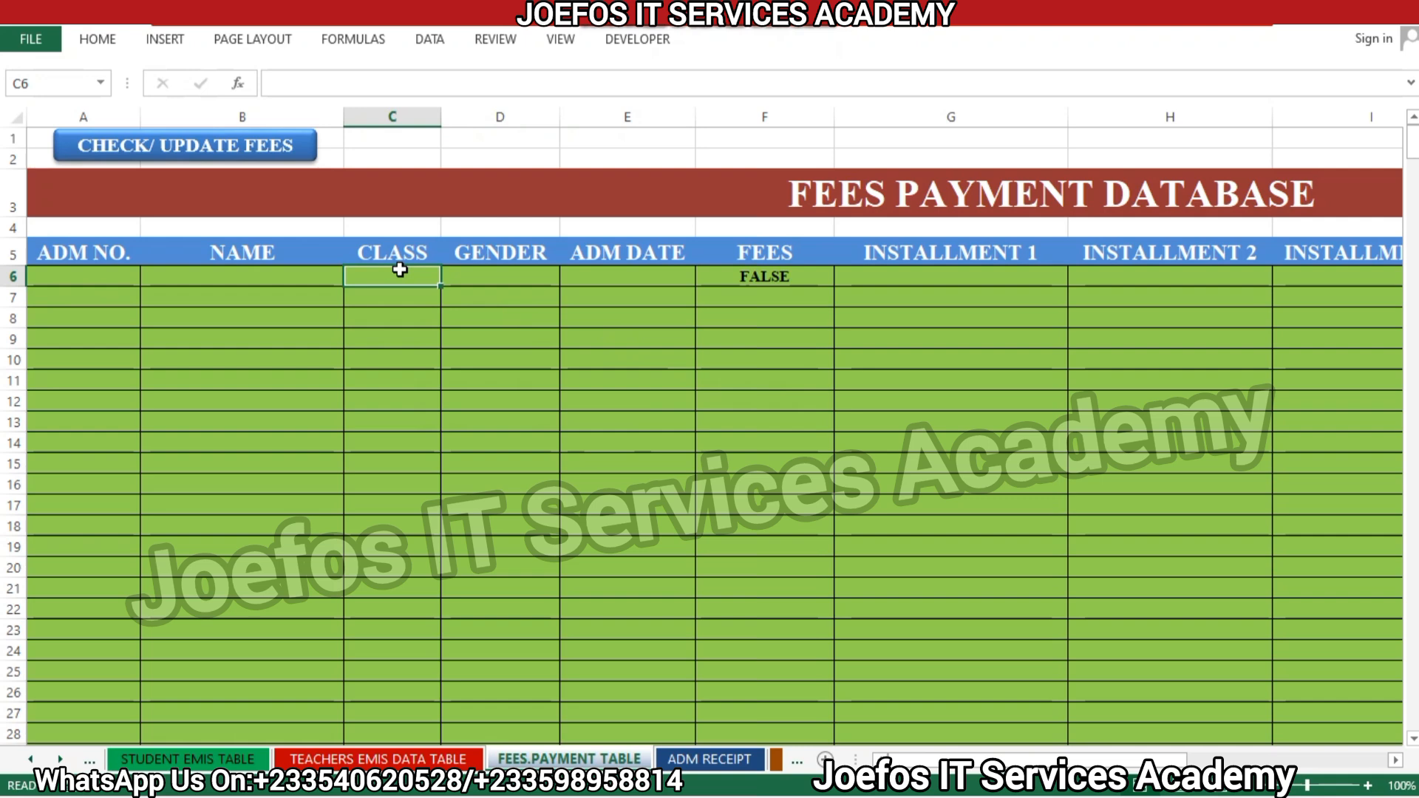
type("KG")
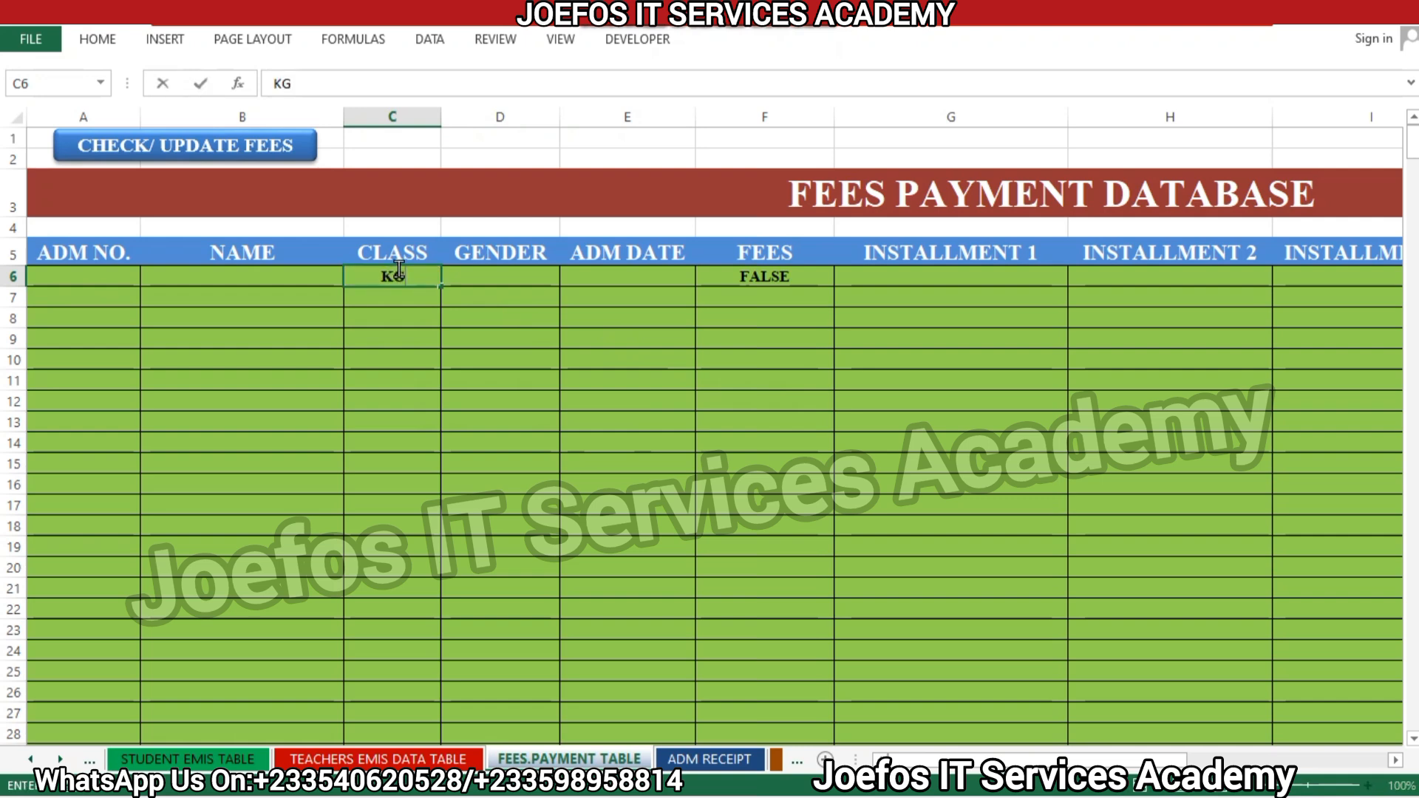
type(" ONE")
key("Return")
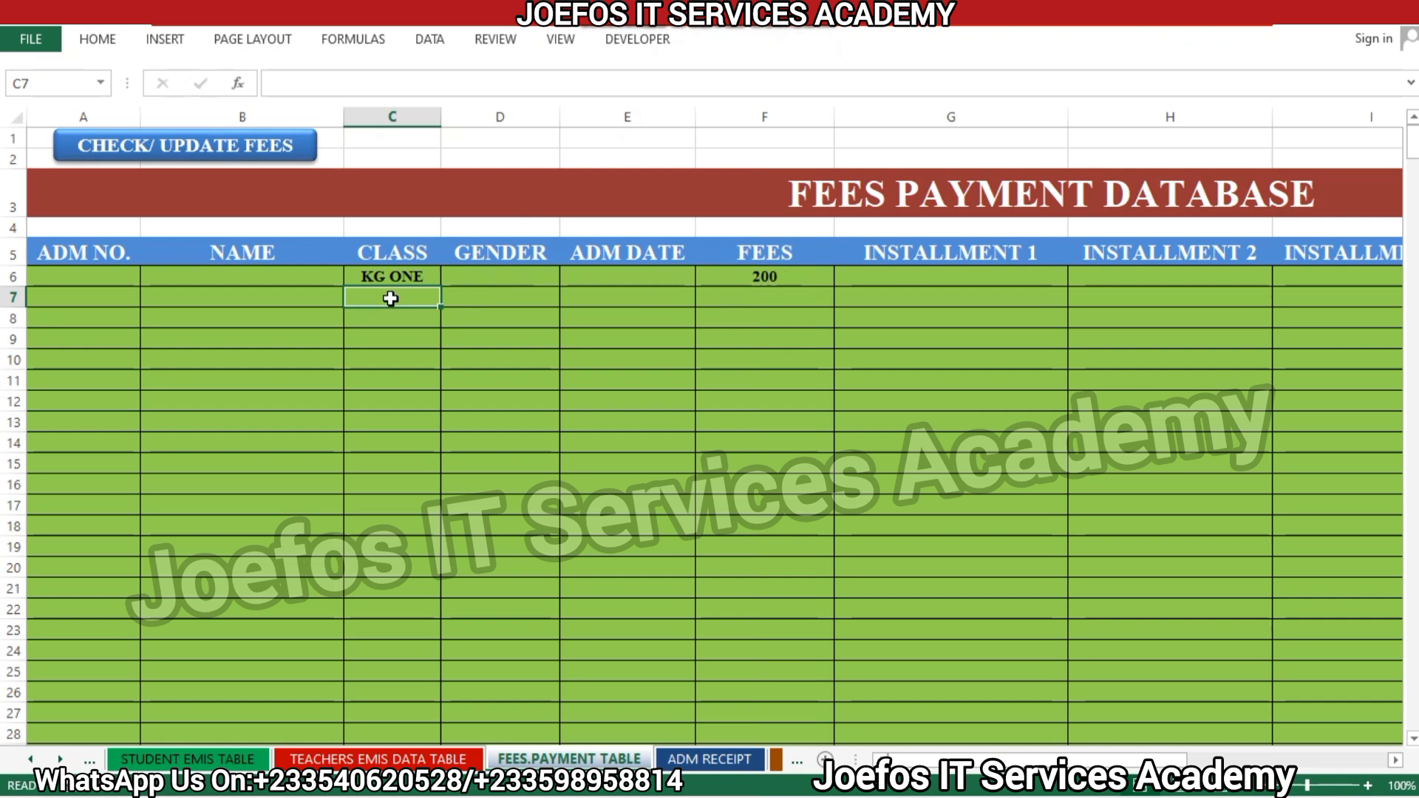
Step: Enter KG TWO as the class in cell C7, directly below KG ONE
type("KG T")
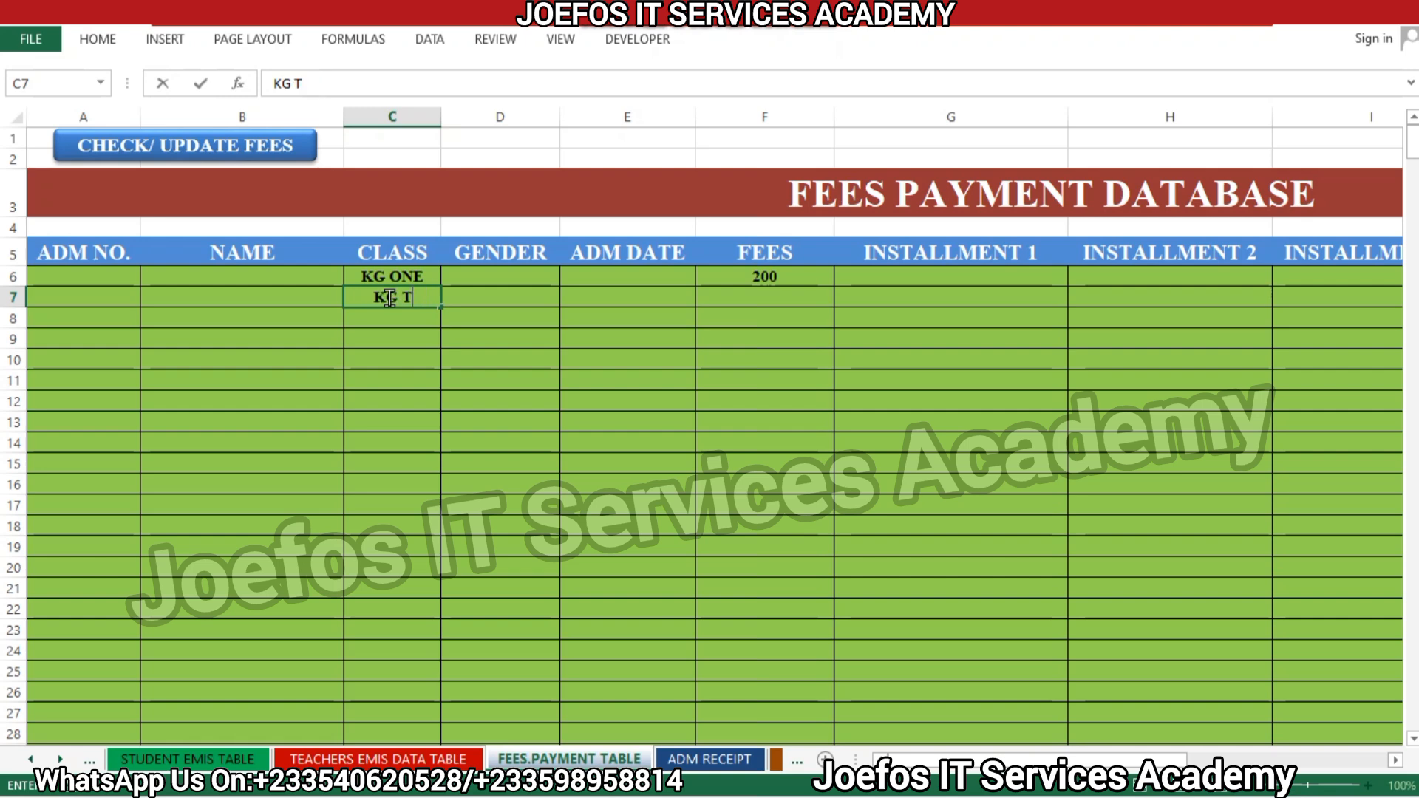
type("WO")
key("Return")
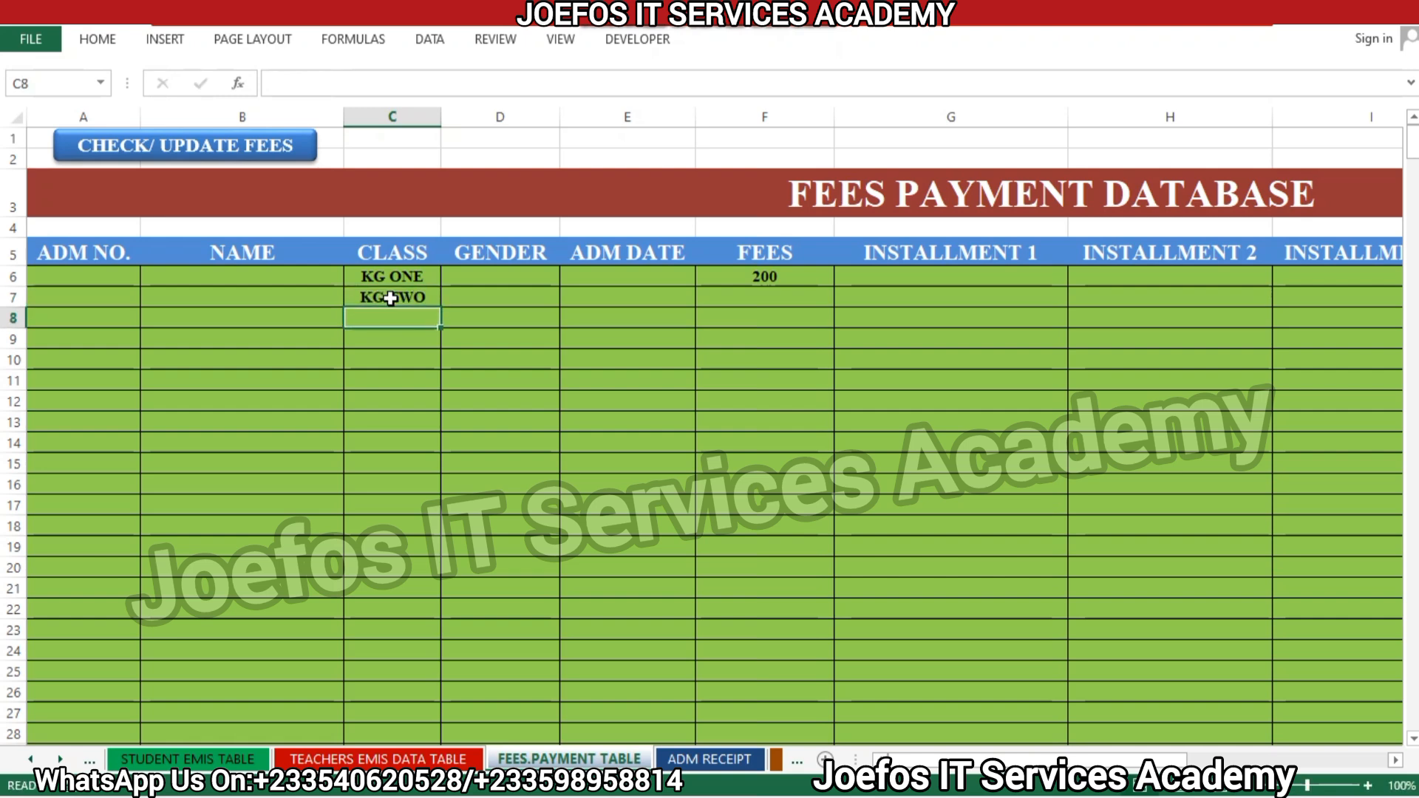
key("Down")
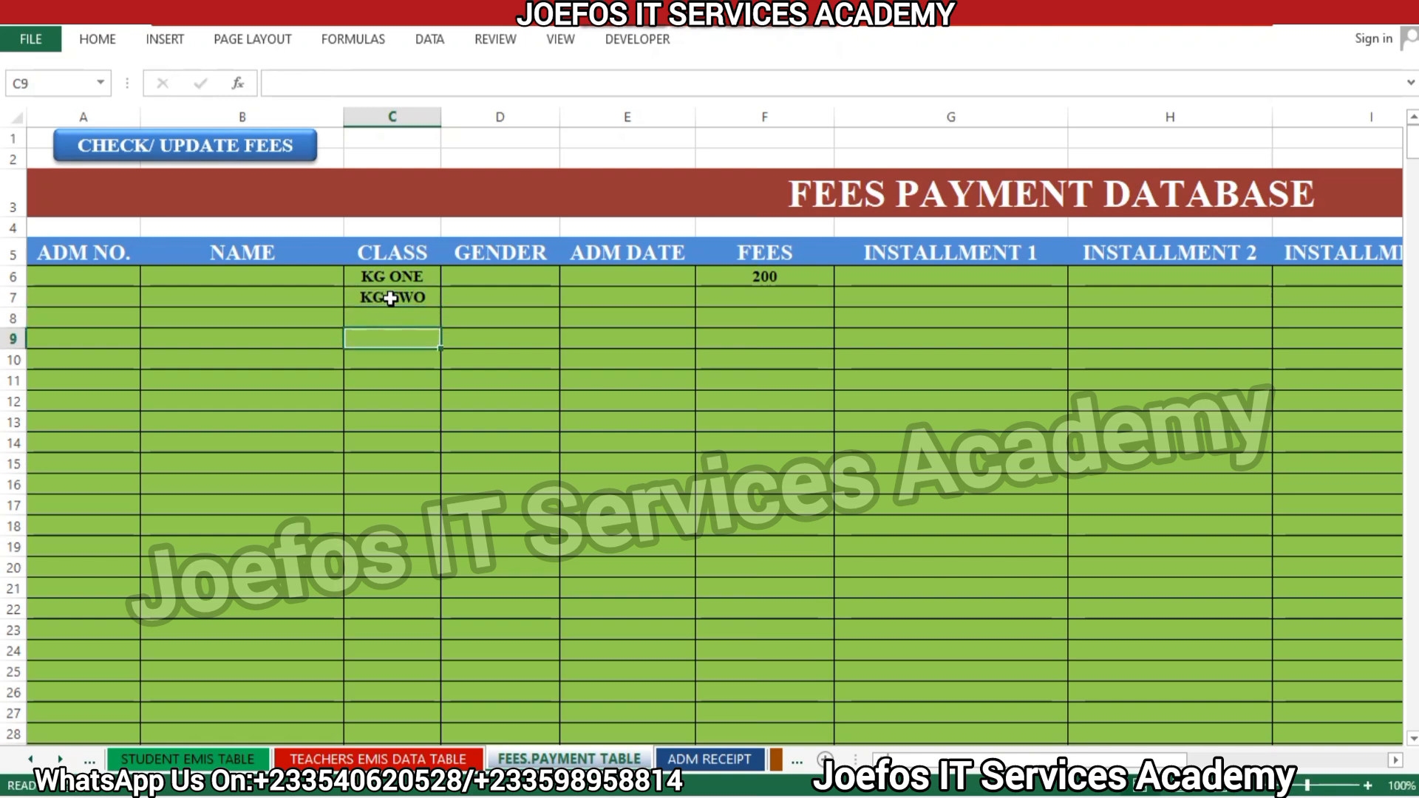
double_click(406, 296)
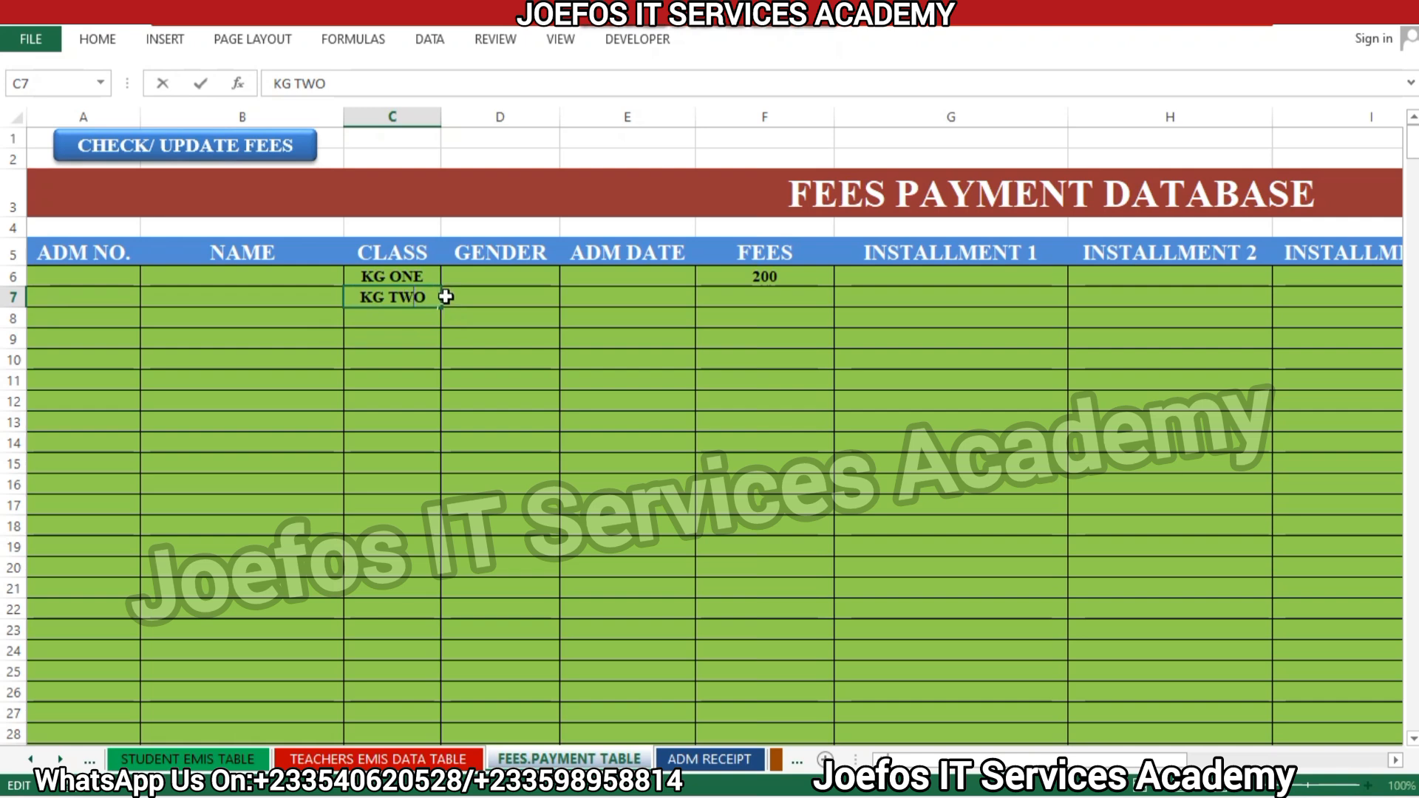
left_click(448, 296)
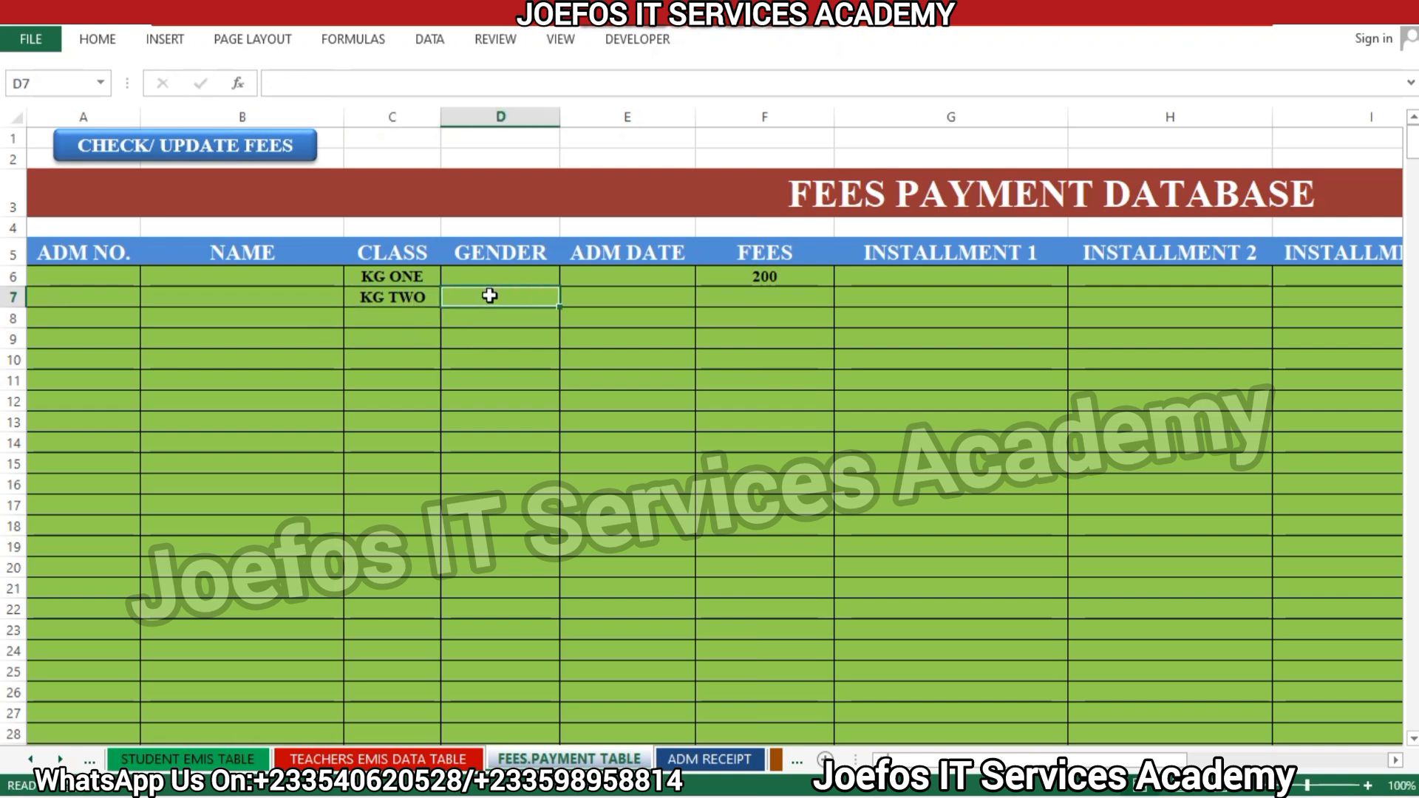
left_click(392, 301)
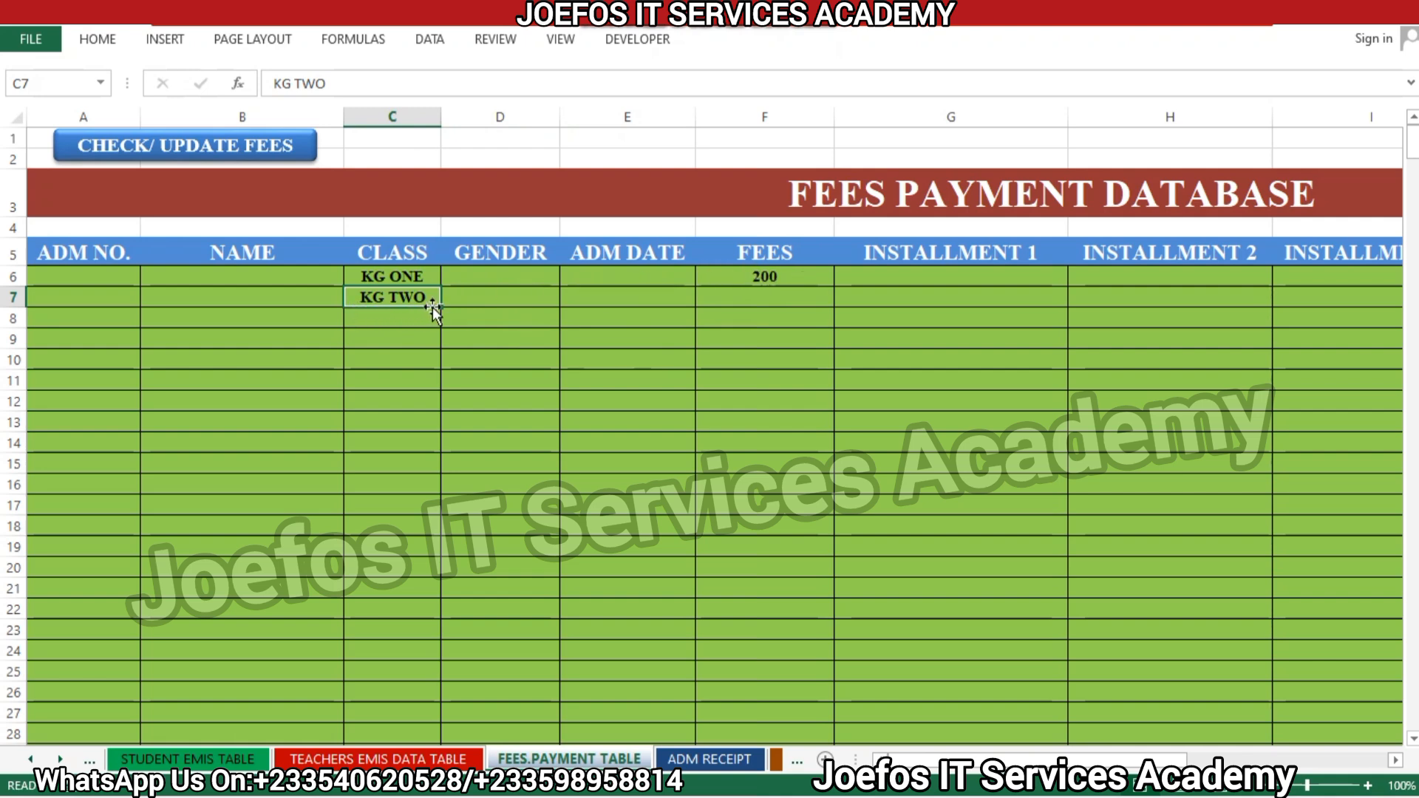
Step: Fill the FEES formula in F6 down the column to the table's last row, F505
left_click(790, 275)
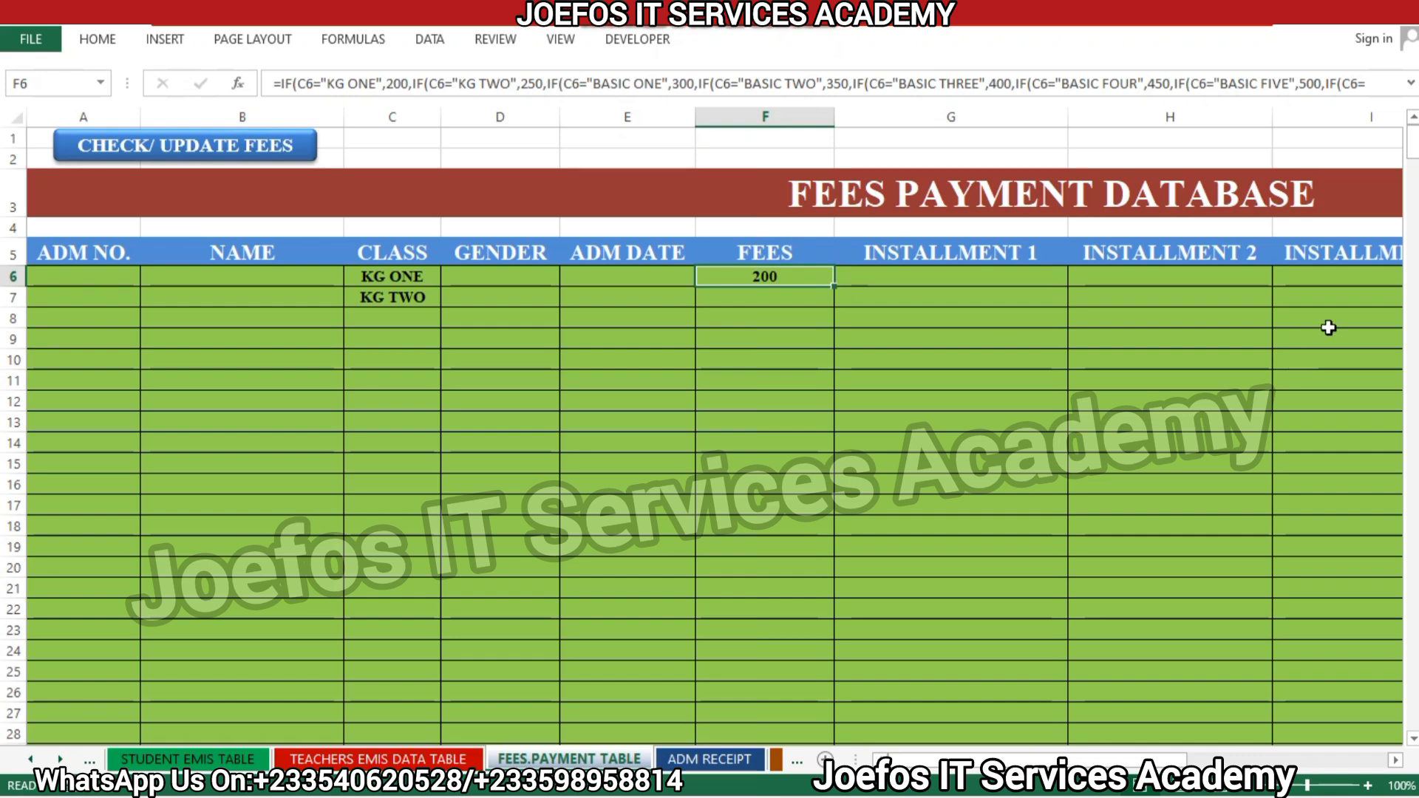
left_click_drag(1415, 152, 1414, 751)
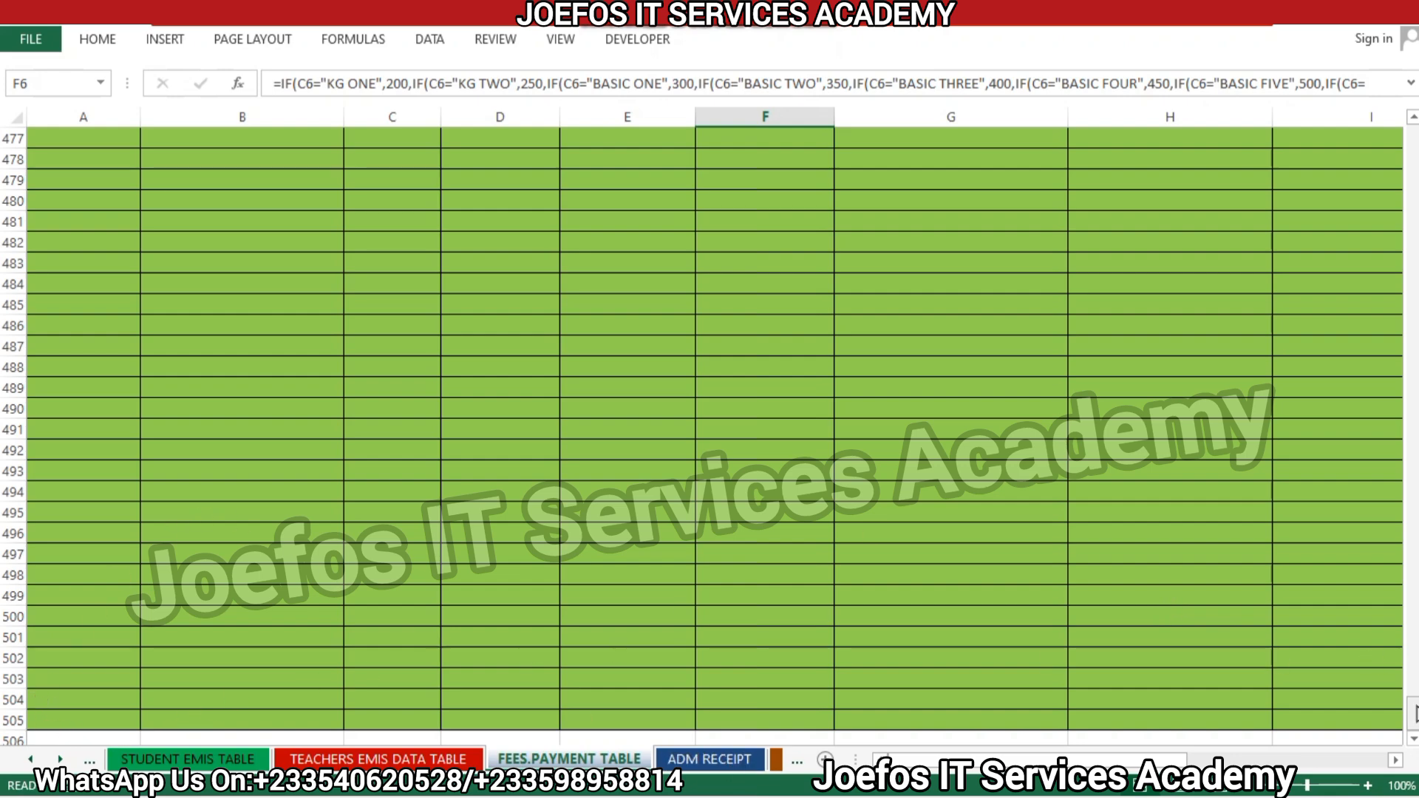
left_click_drag(1414, 714, 1413, 137)
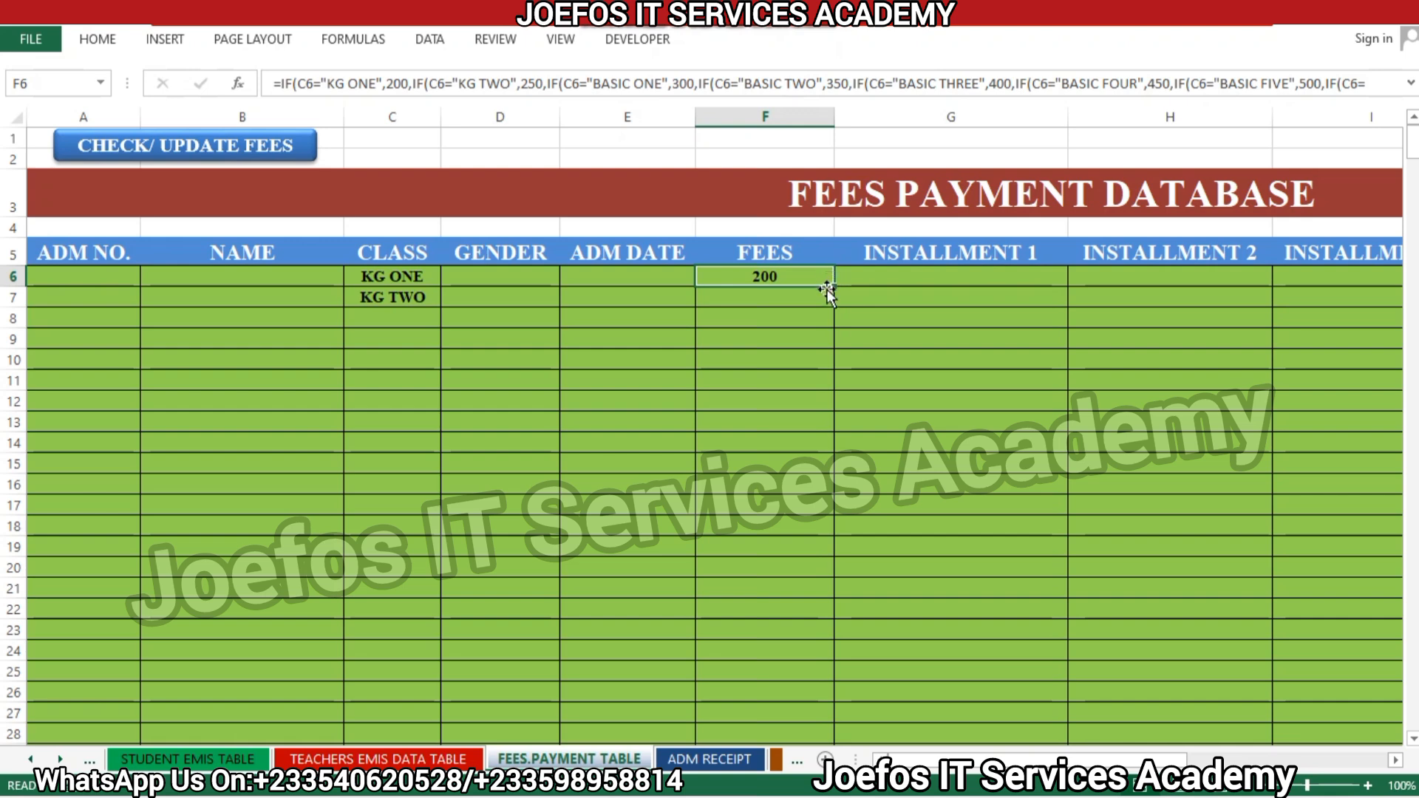
left_click_drag(835, 284, 835, 712)
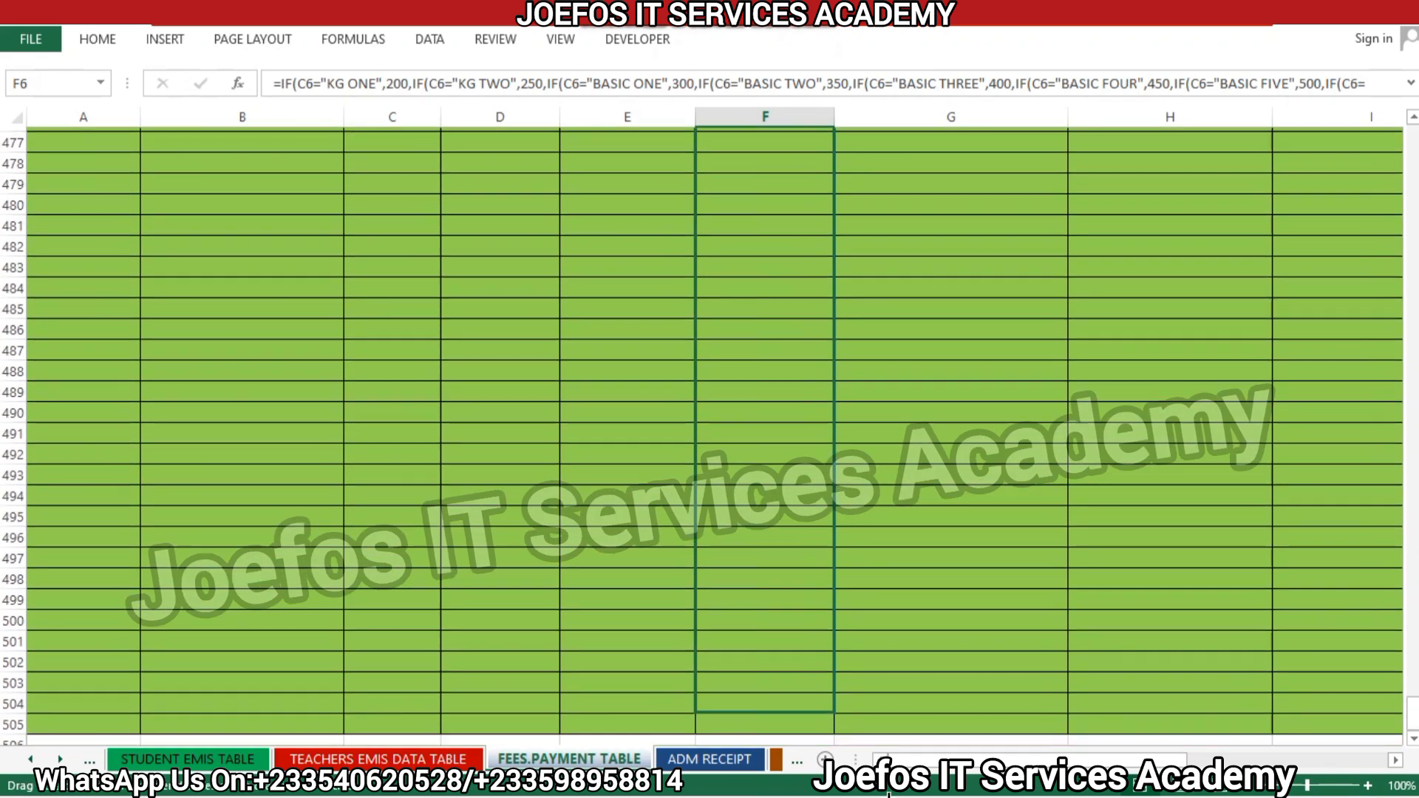
mouse_move(889, 794)
left_mouse_down()
mouse_move(888, 688)
mouse_move(889, 705)
left_mouse_up()
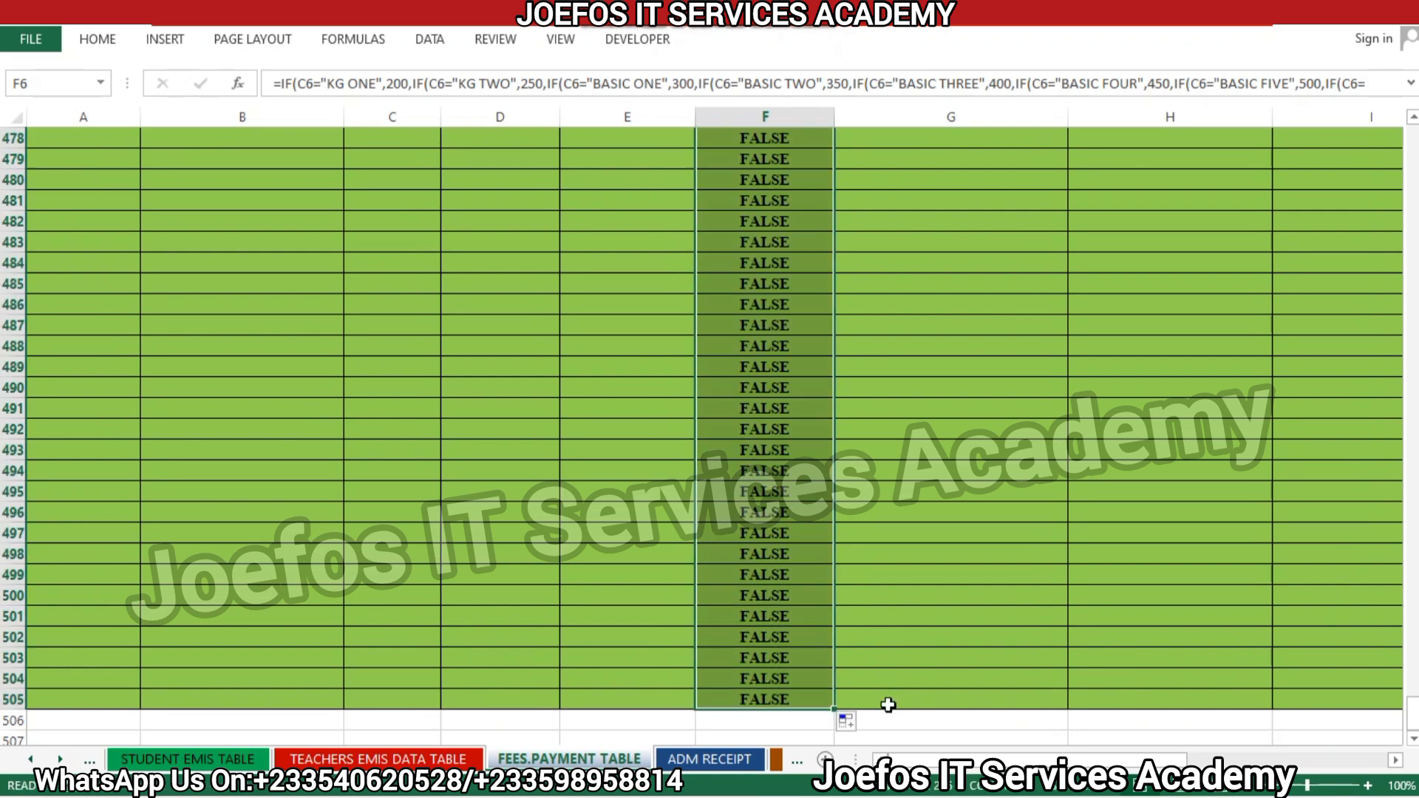
left_click(619, 437)
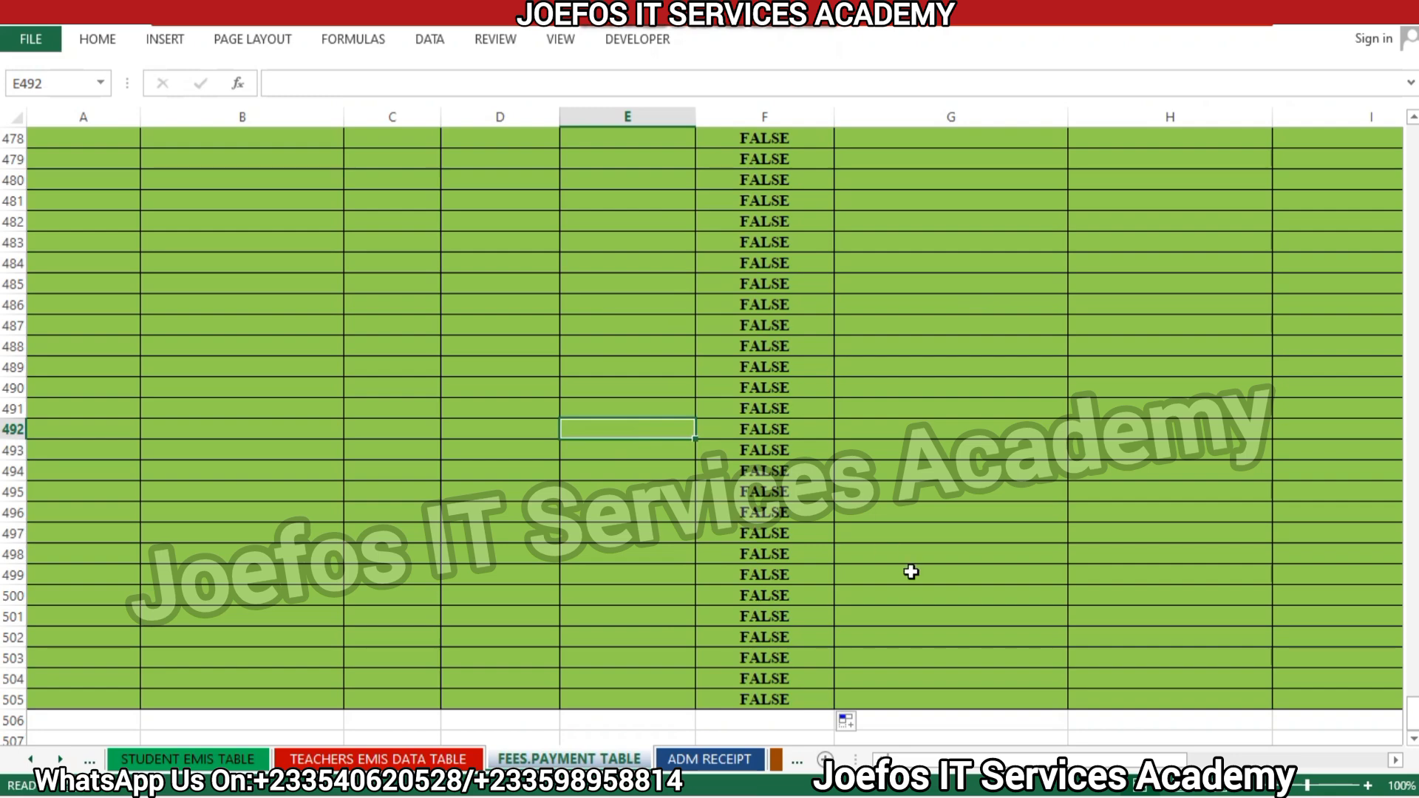
Step: Enter KG TWO as the class in cell C15 to test the copied fees formula
left_click_drag(1414, 714, 1412, 141)
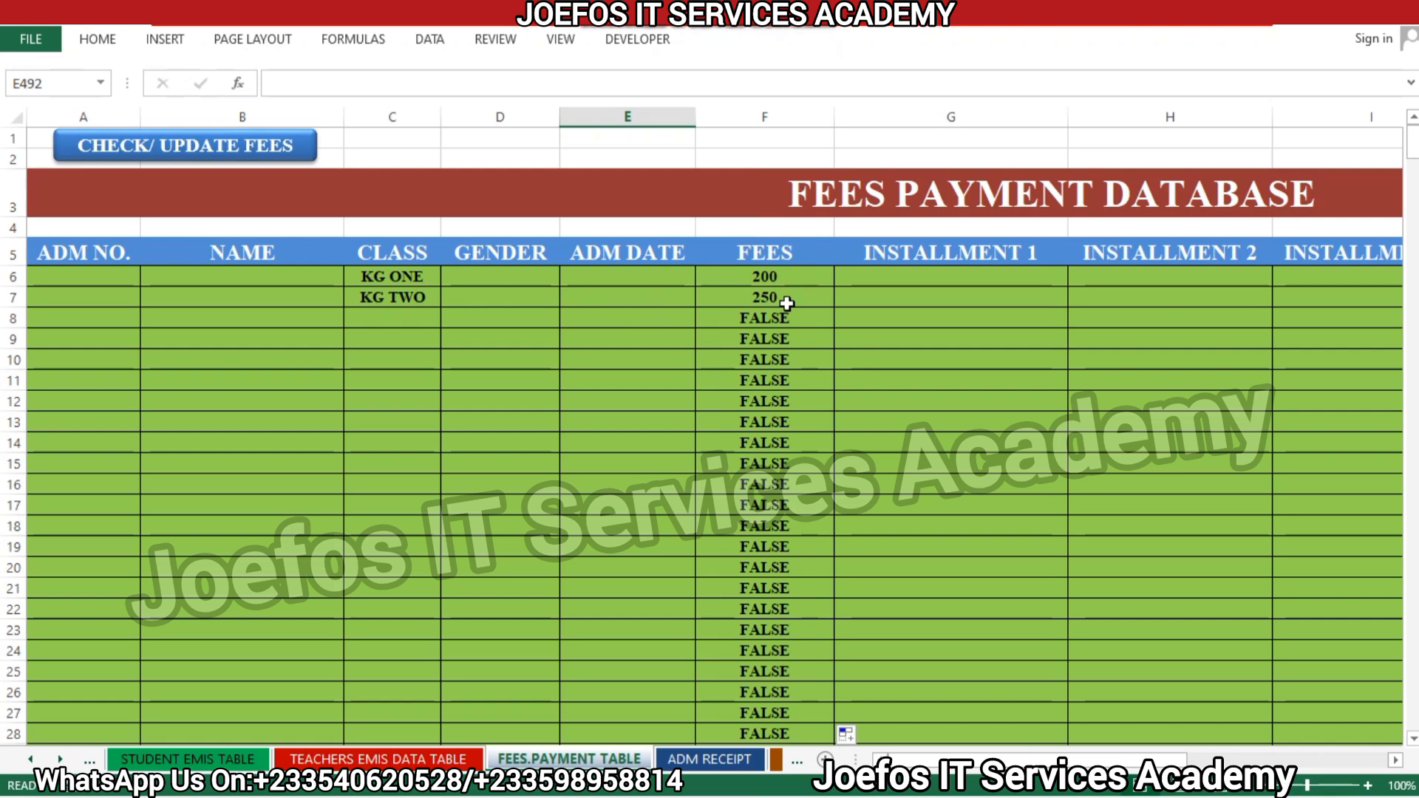
left_click(377, 470)
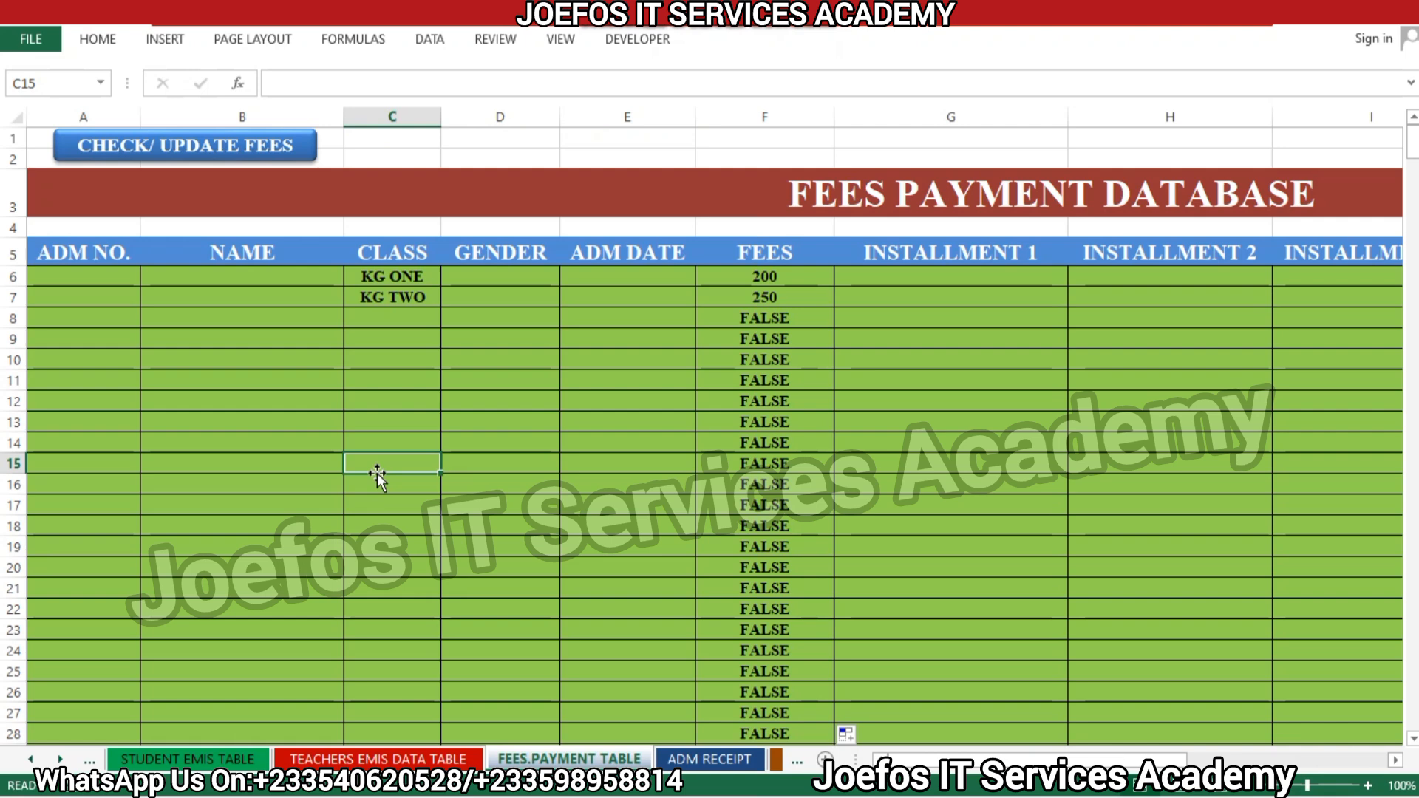
type("KG T")
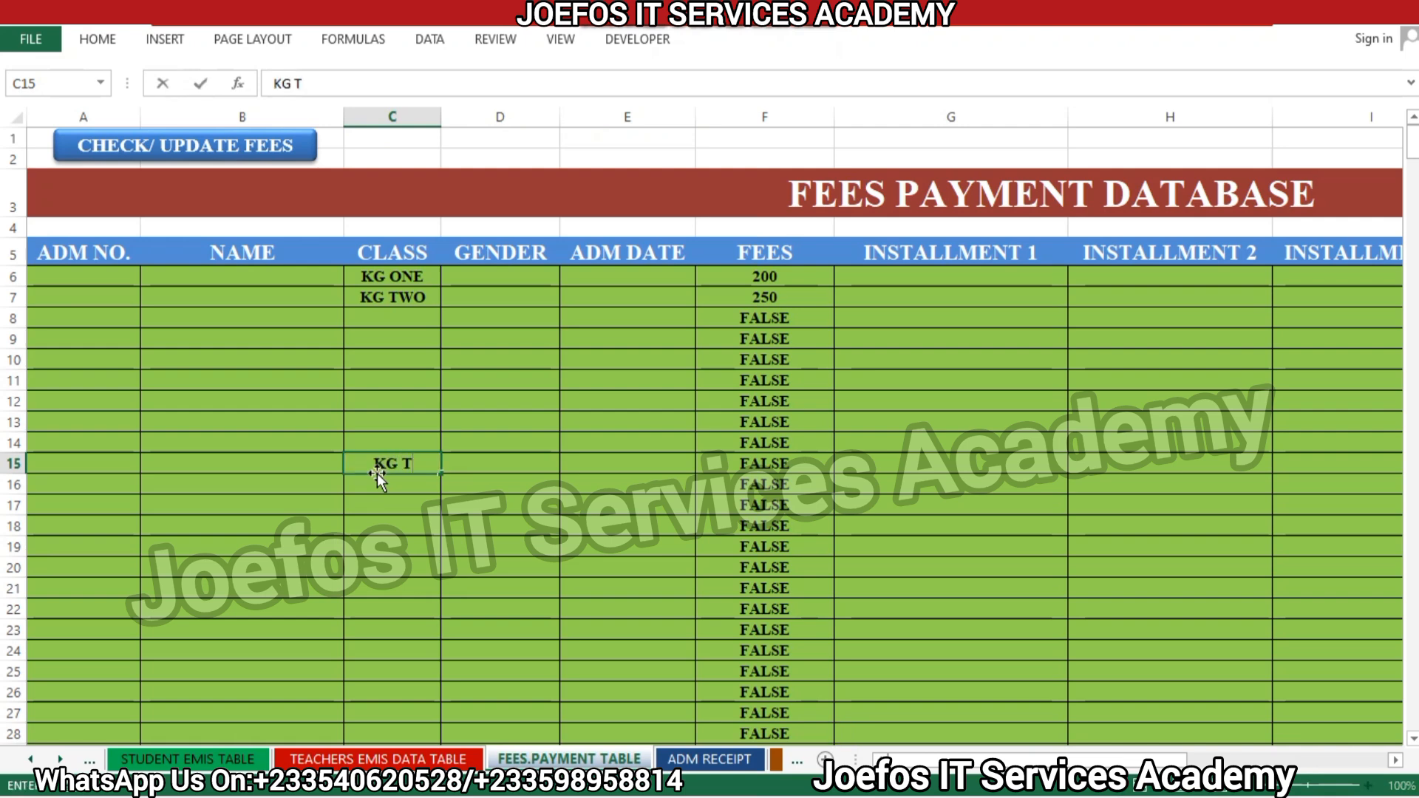
type("WO")
key("Up")
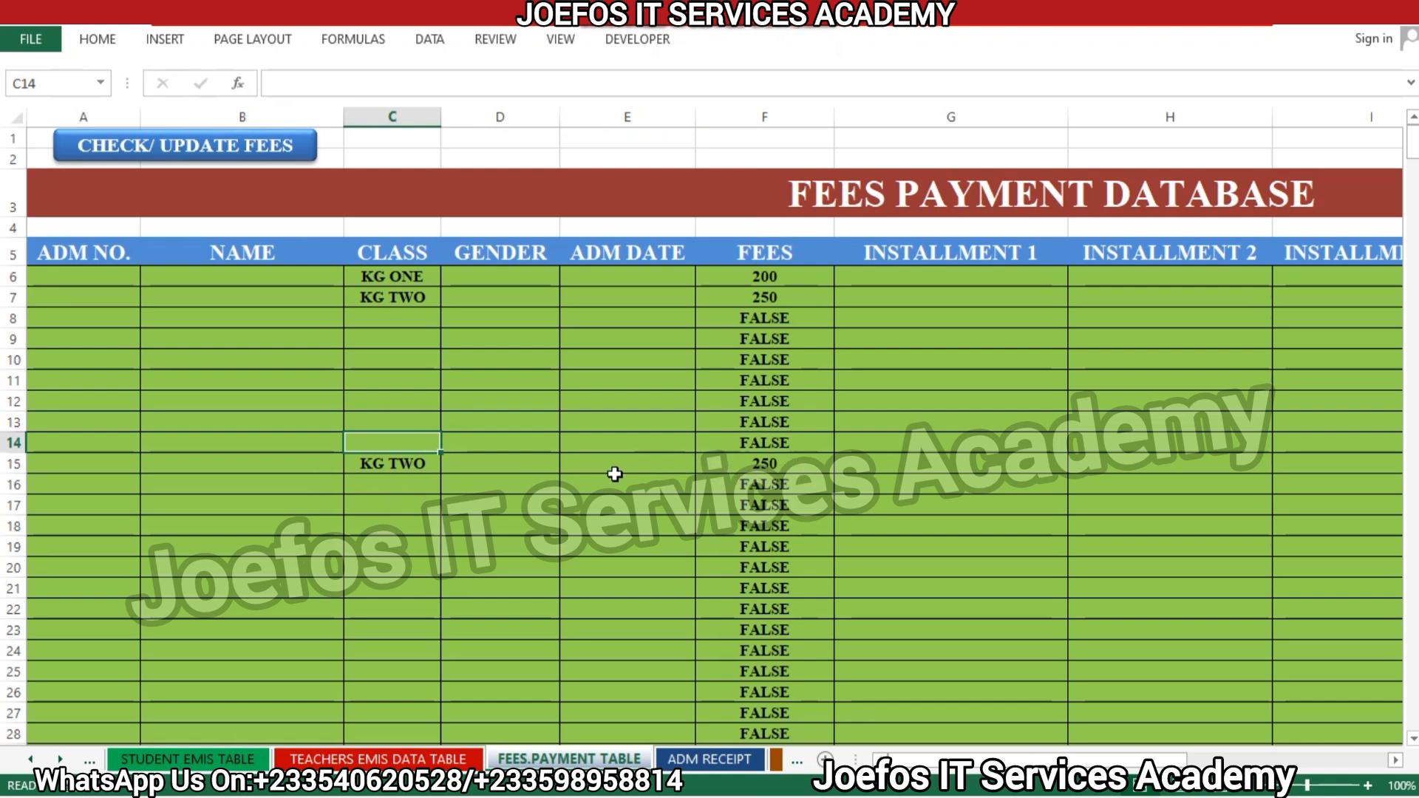
Step: Enter BASIC SEVEN as the class in cell C11
left_click(390, 381)
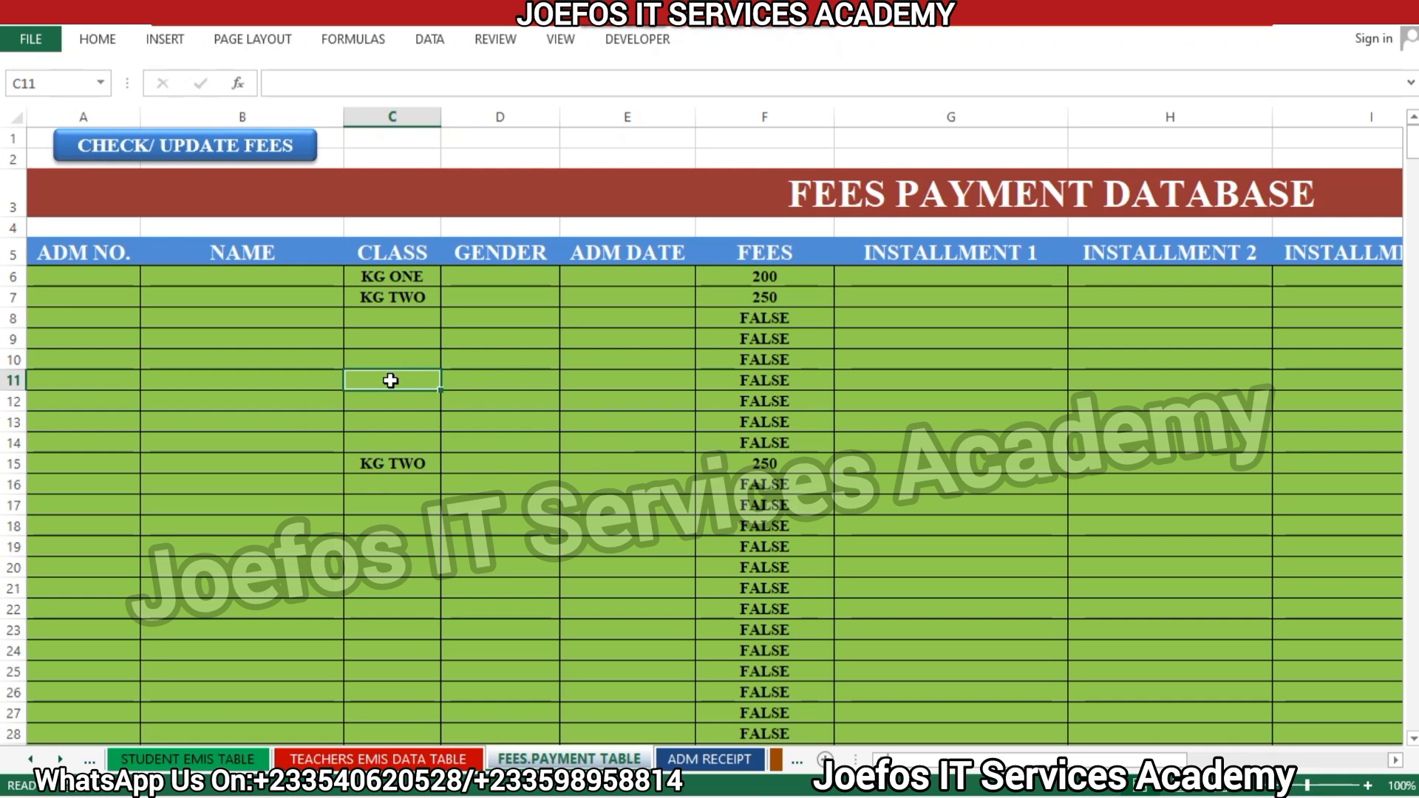
type("BASIC")
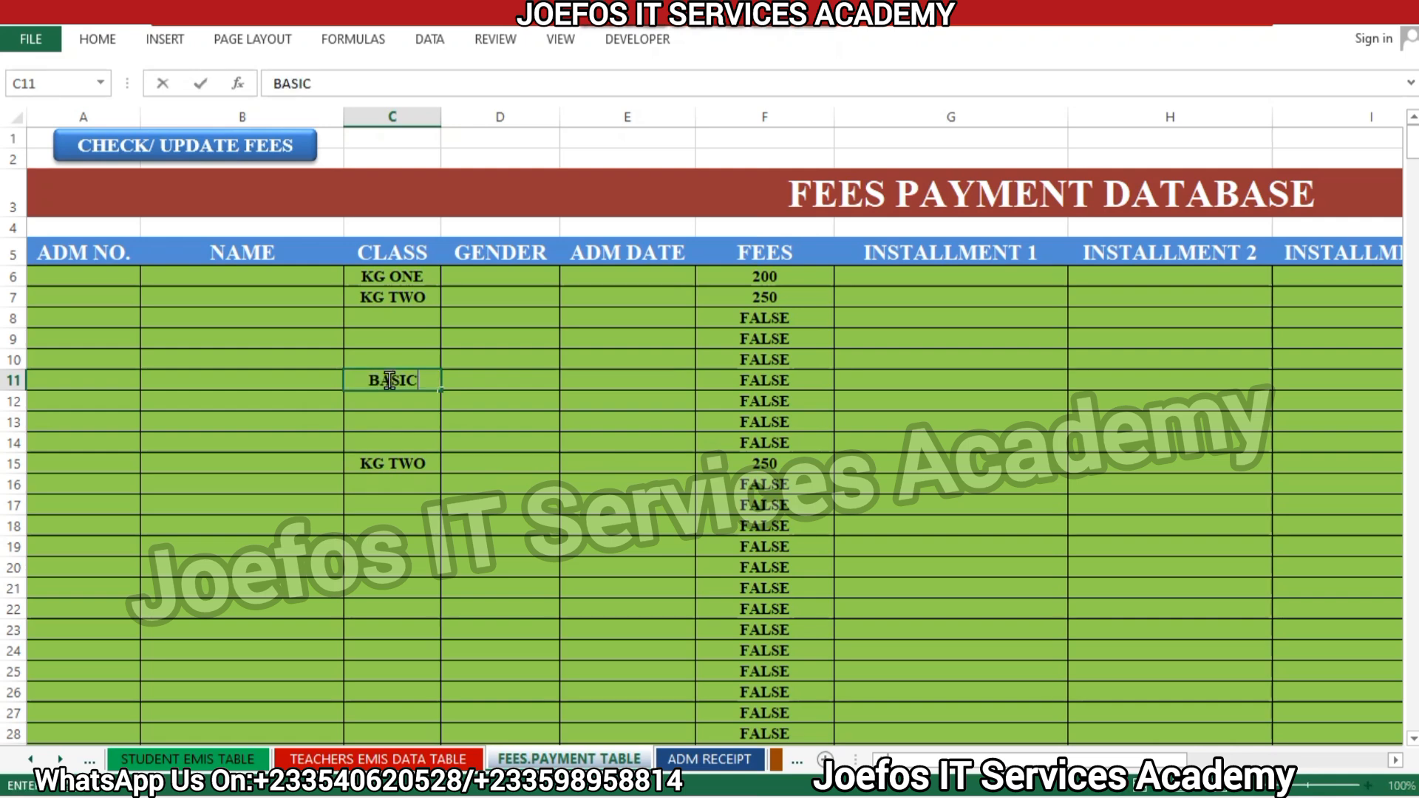
type(" SEVEN")
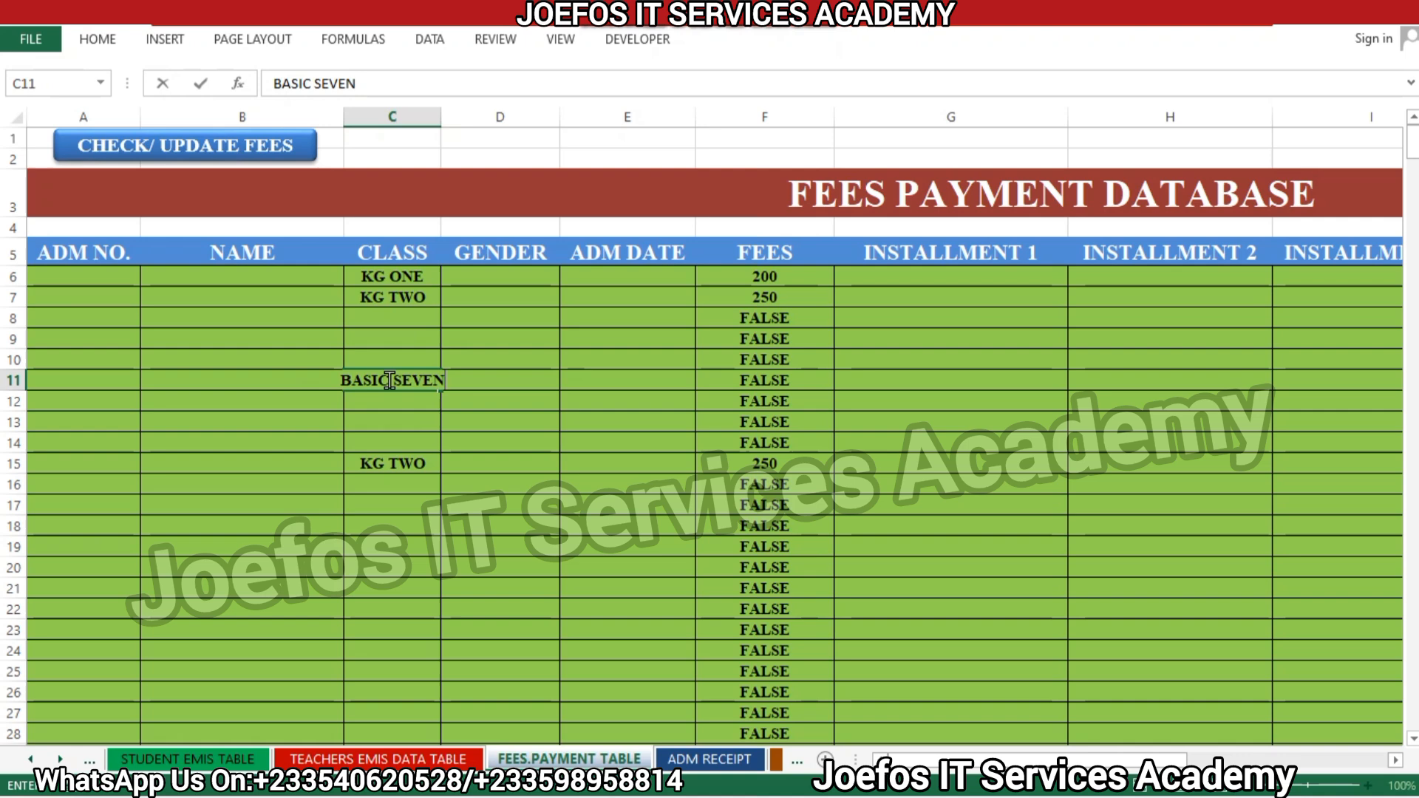
key("Return")
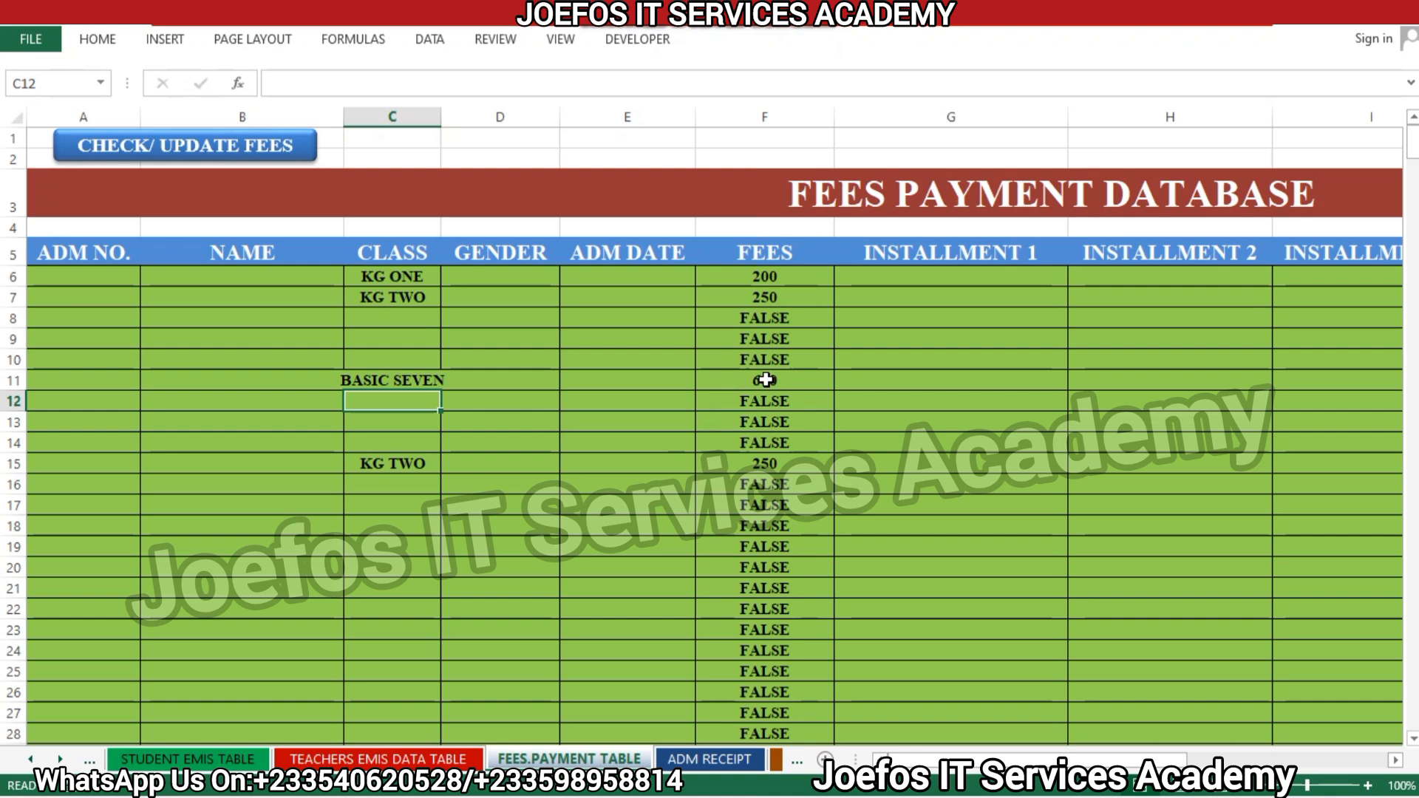
Step: Enter BASIC NINE as the class in cell C13
left_click(375, 422)
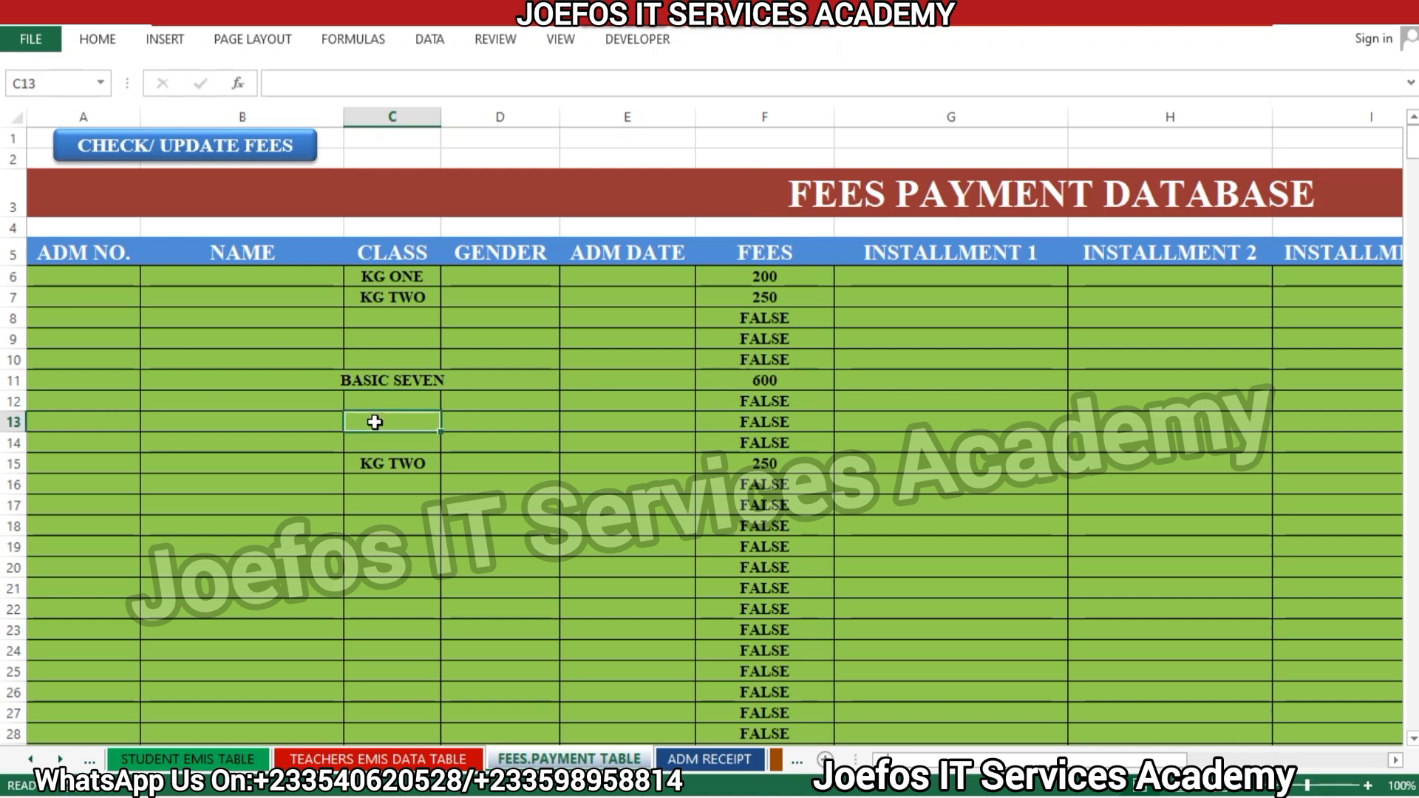
type("BASI")
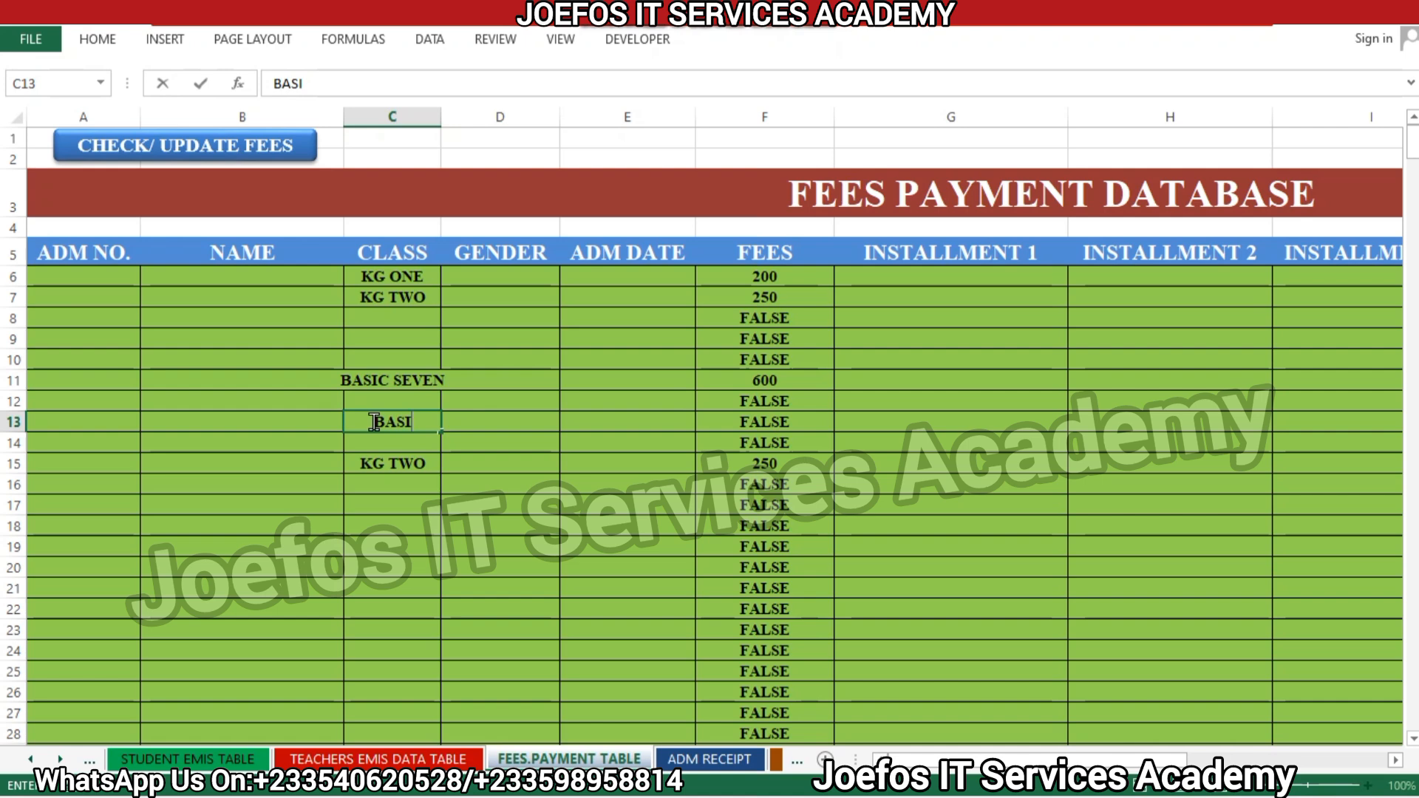
type("C NINE")
key("Return")
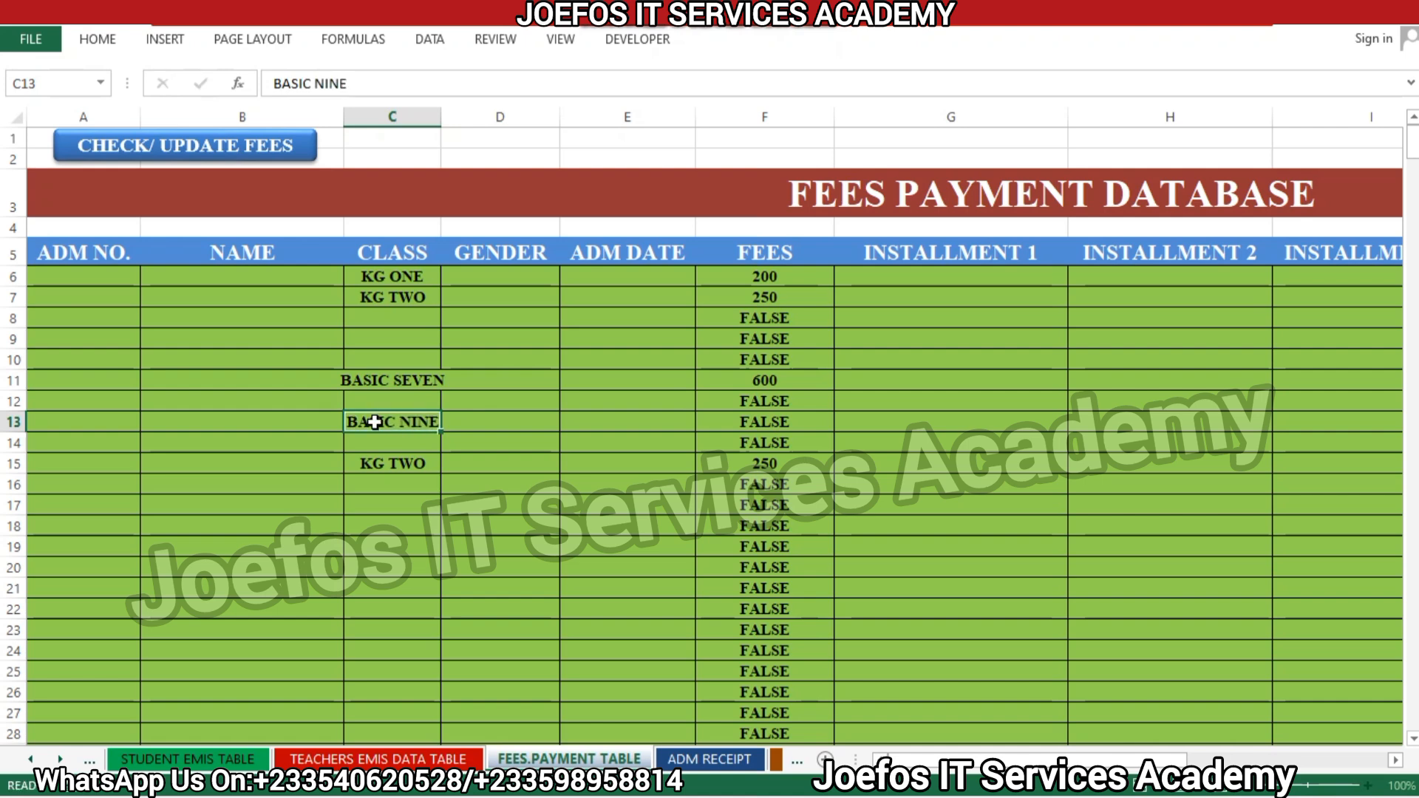
key("Up")
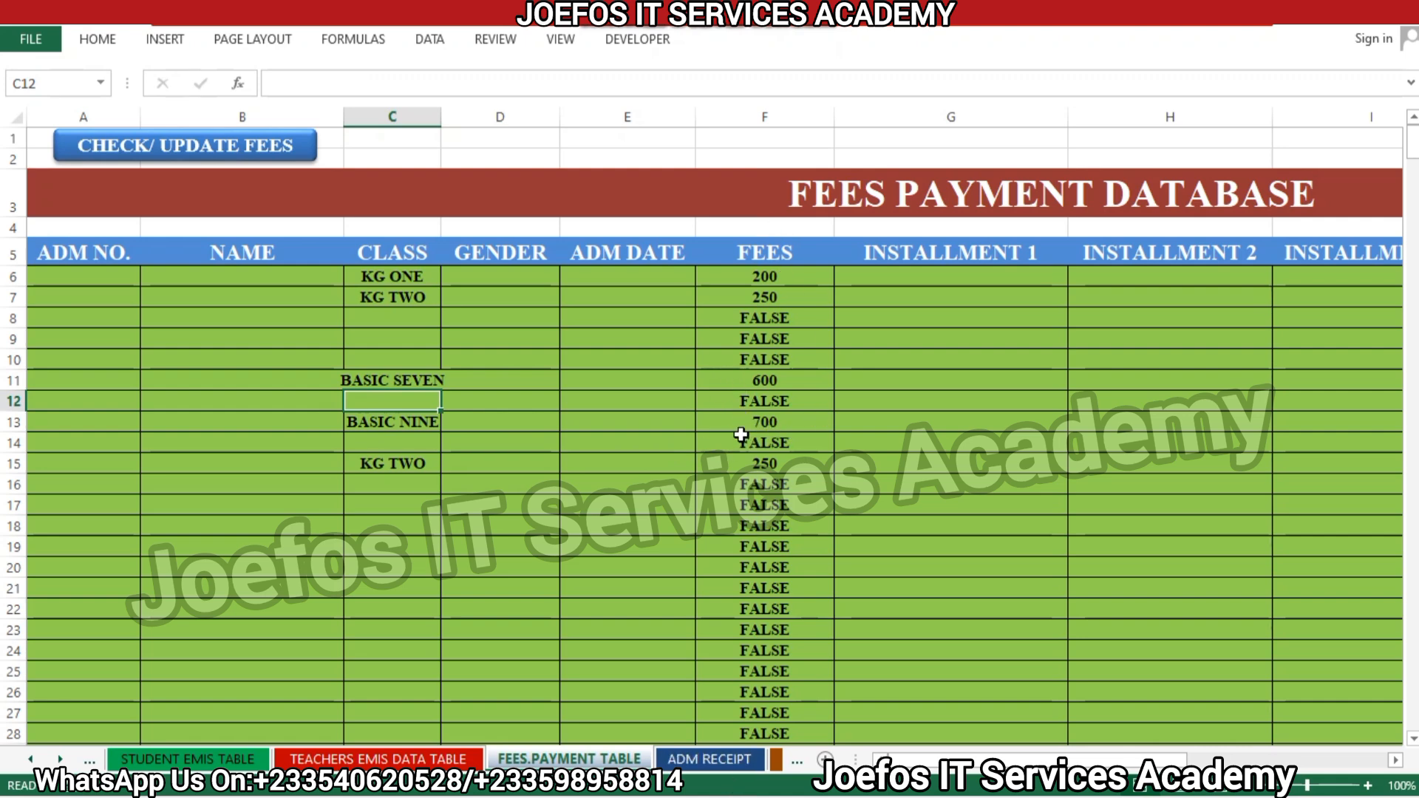
Step: Enter BASIC THREE as the class in cell C120, far down the CLASS column
key("Down")
key("Down")
key("Down")
key("Down")
key("Down")
key("Down")
key("Down")
key("Down")
key("Down")
key("Down")
key("Down")
key("Down")
key("Down")
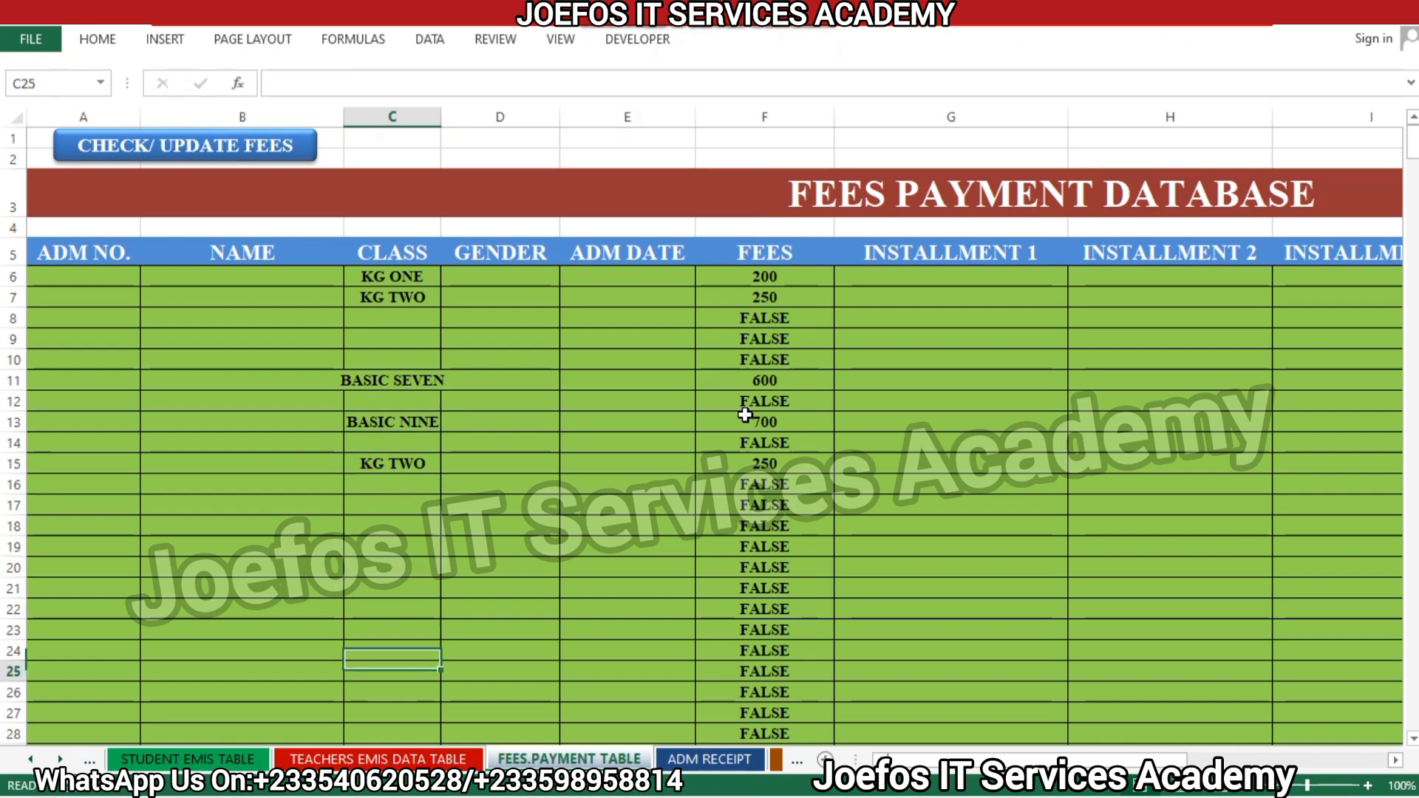
key("Down")
key("Down")
key("Down")
key("Down")
key("Down")
key("Down")
key("Down")
key("Down")
key("Down")
key("Down")
key("Down")
key("Down")
key("Down")
key("Down")
key("Down")
key("Down")
key("Down")
key("Down")
key("Down")
key("Down")
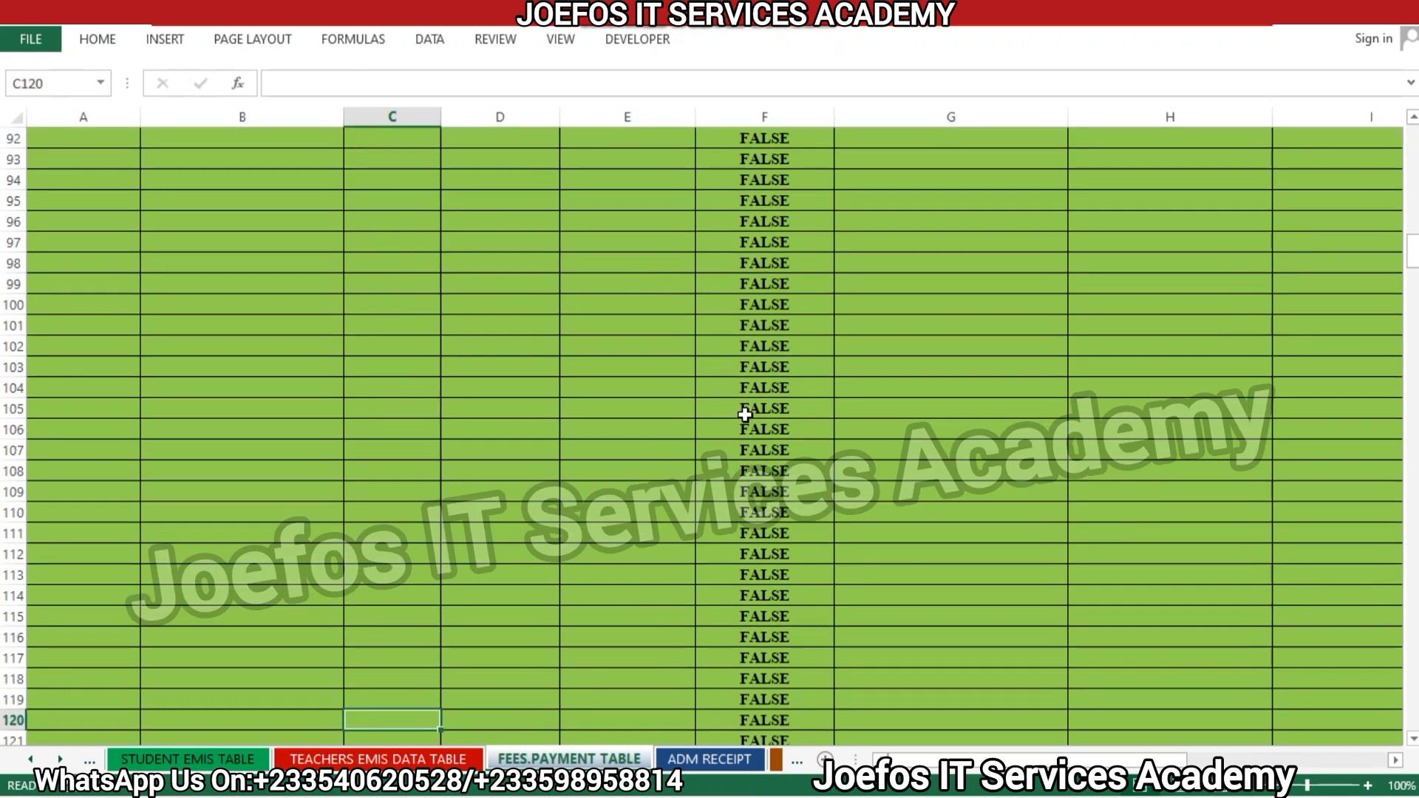
type("BASIC")
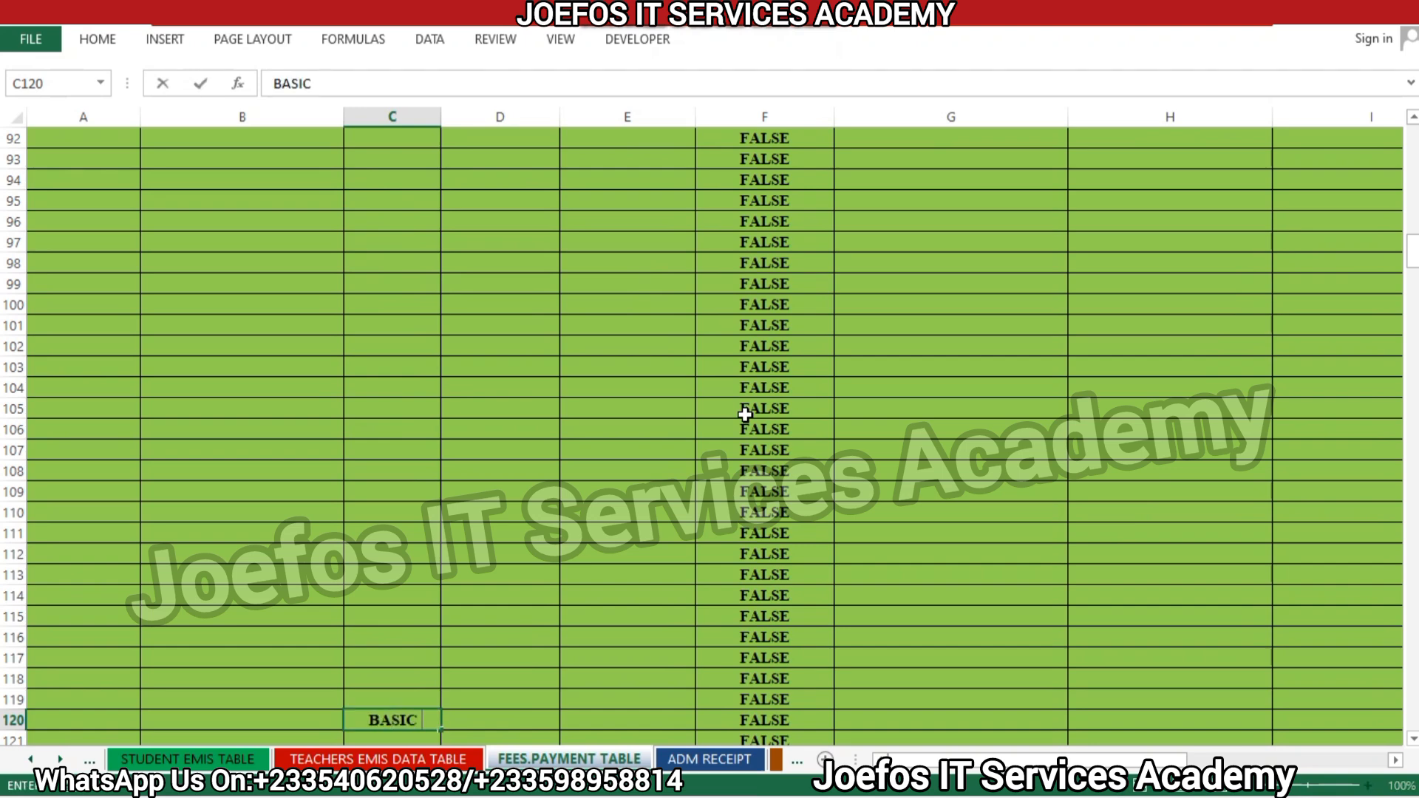
type(" THREE")
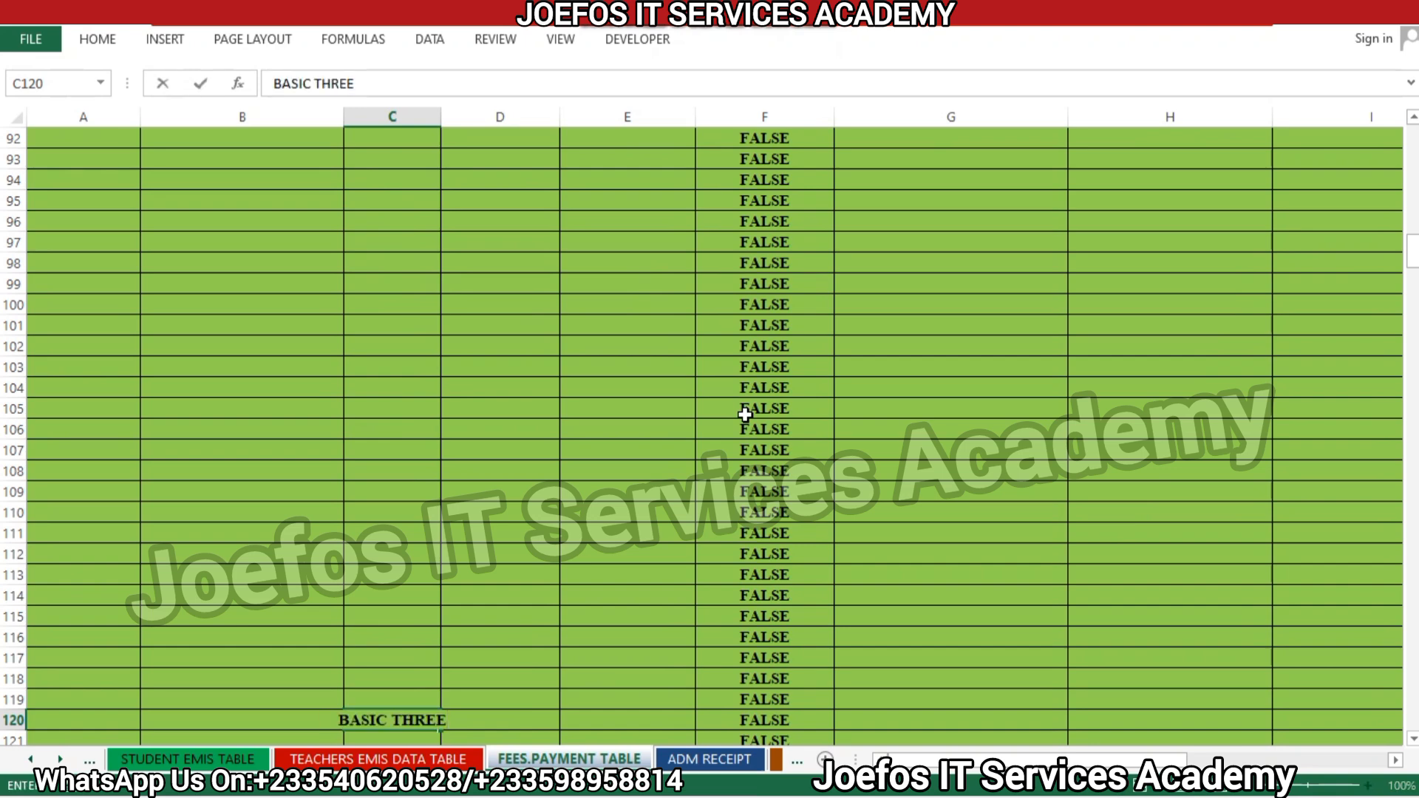
key("Up")
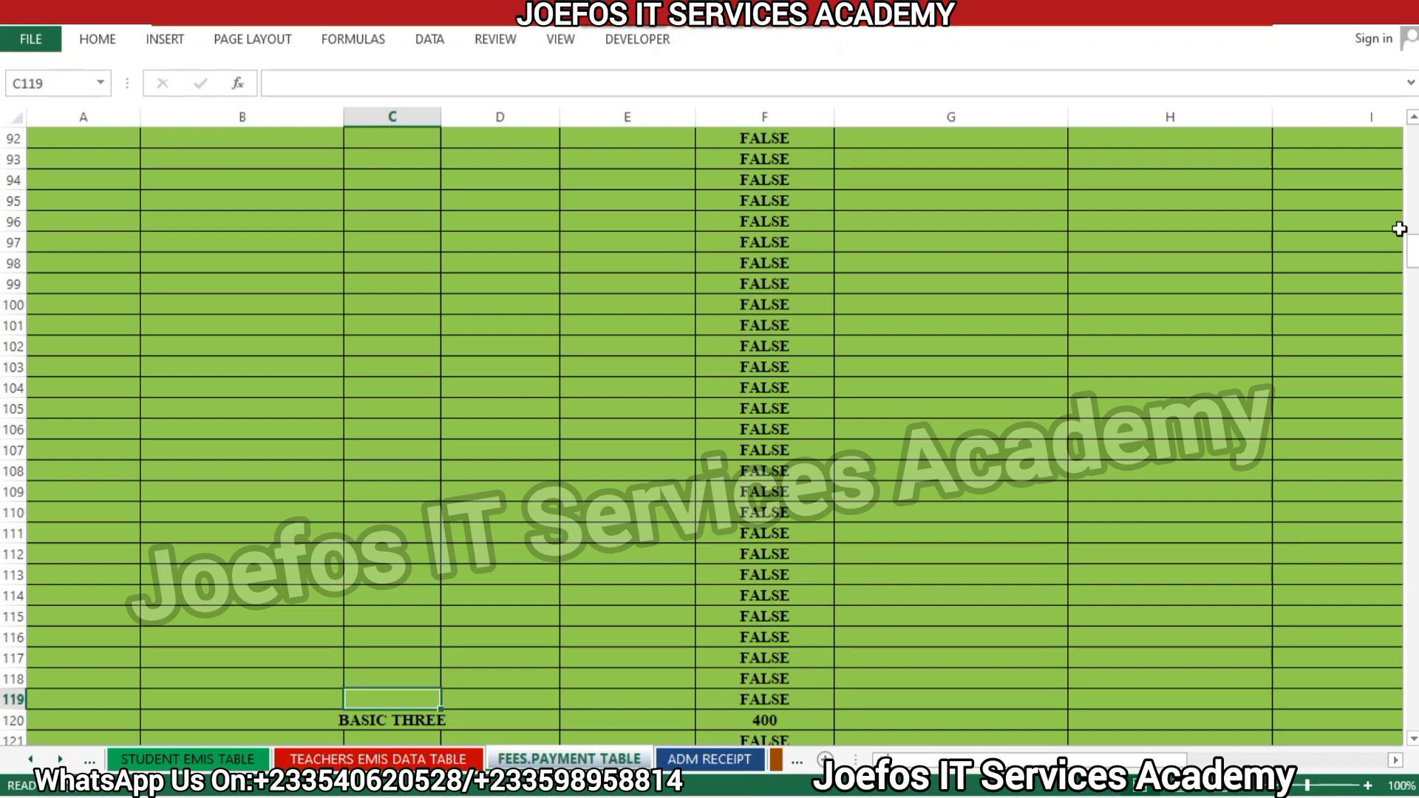
Step: Save the workbook and accept the personal information warning
left_click_drag(1411, 244, 1412, 133)
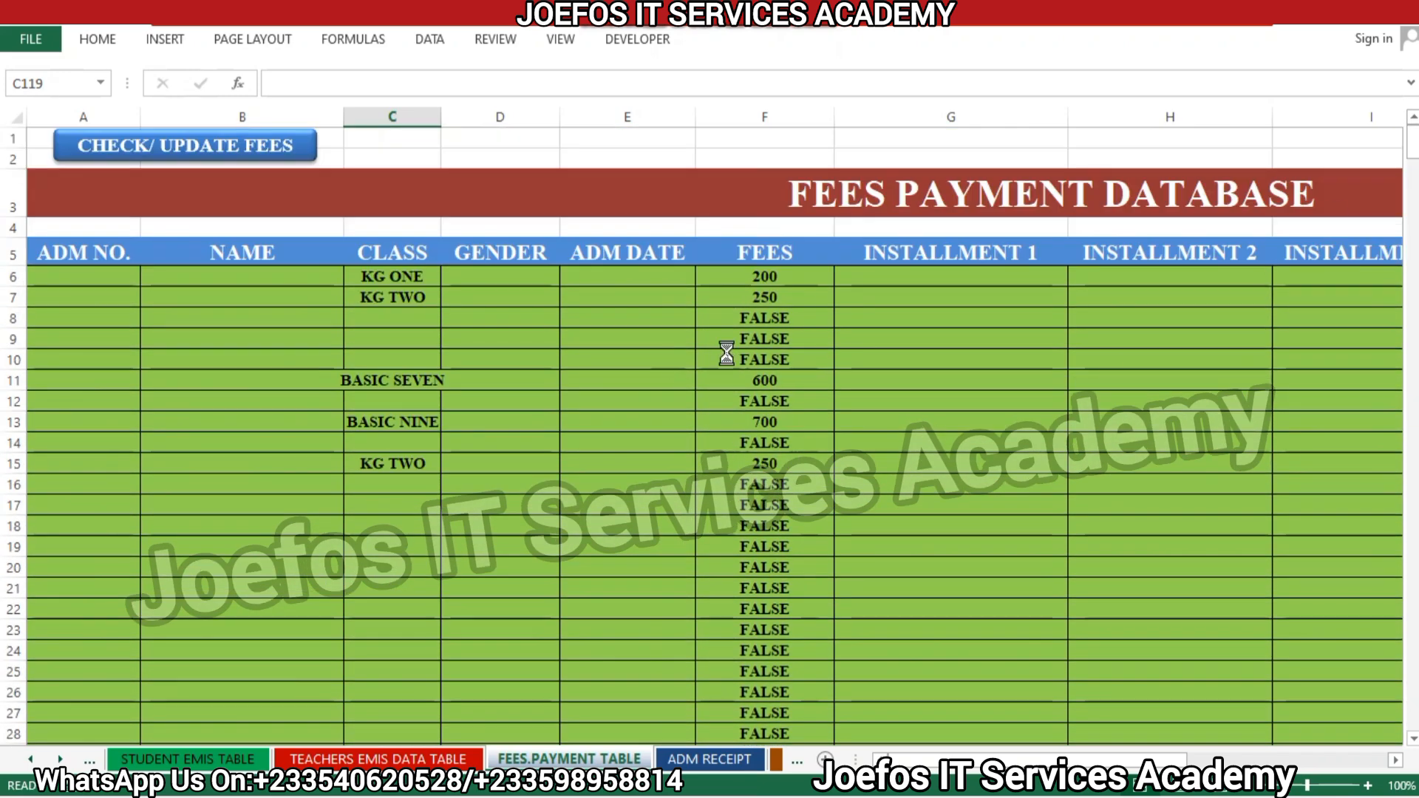
key("ctrl+s")
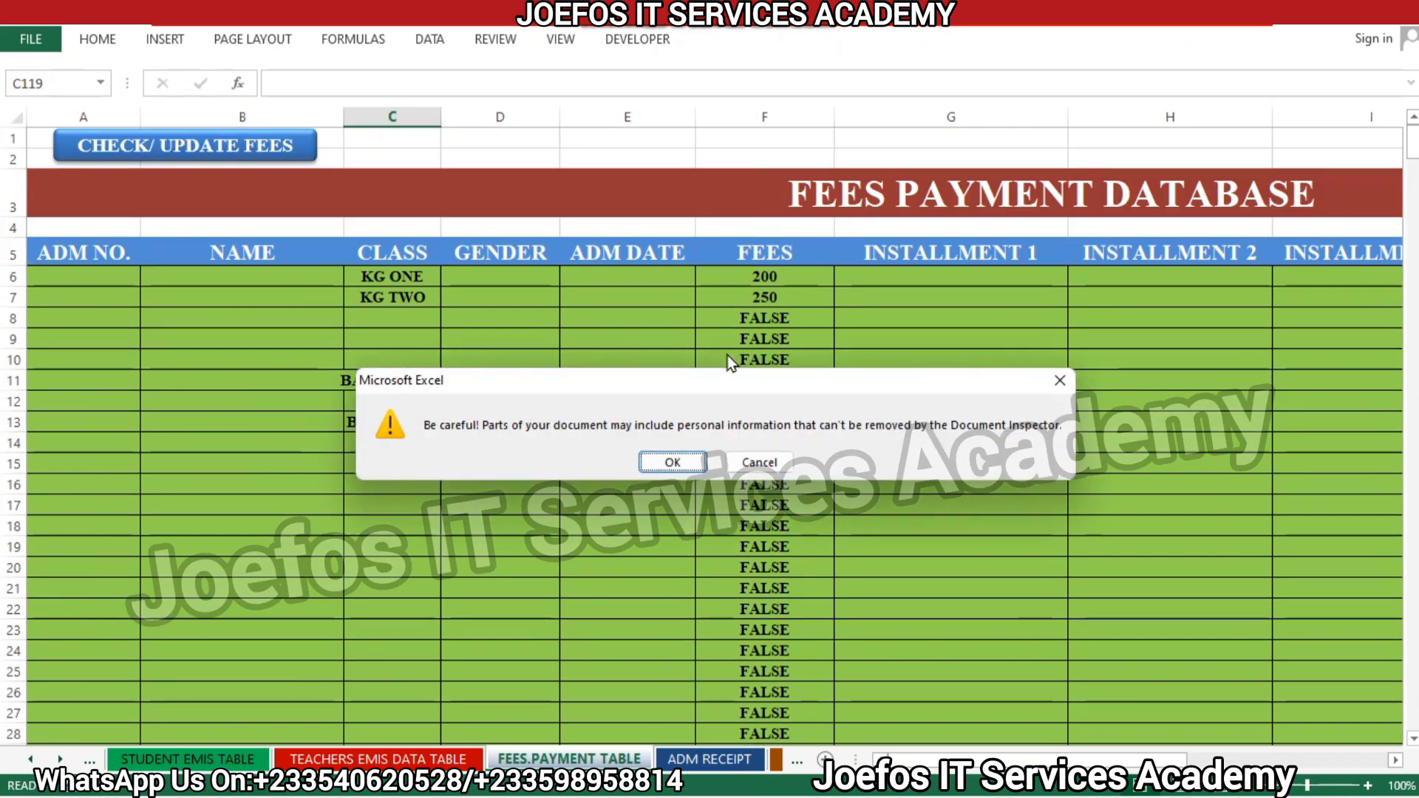
left_click(664, 469)
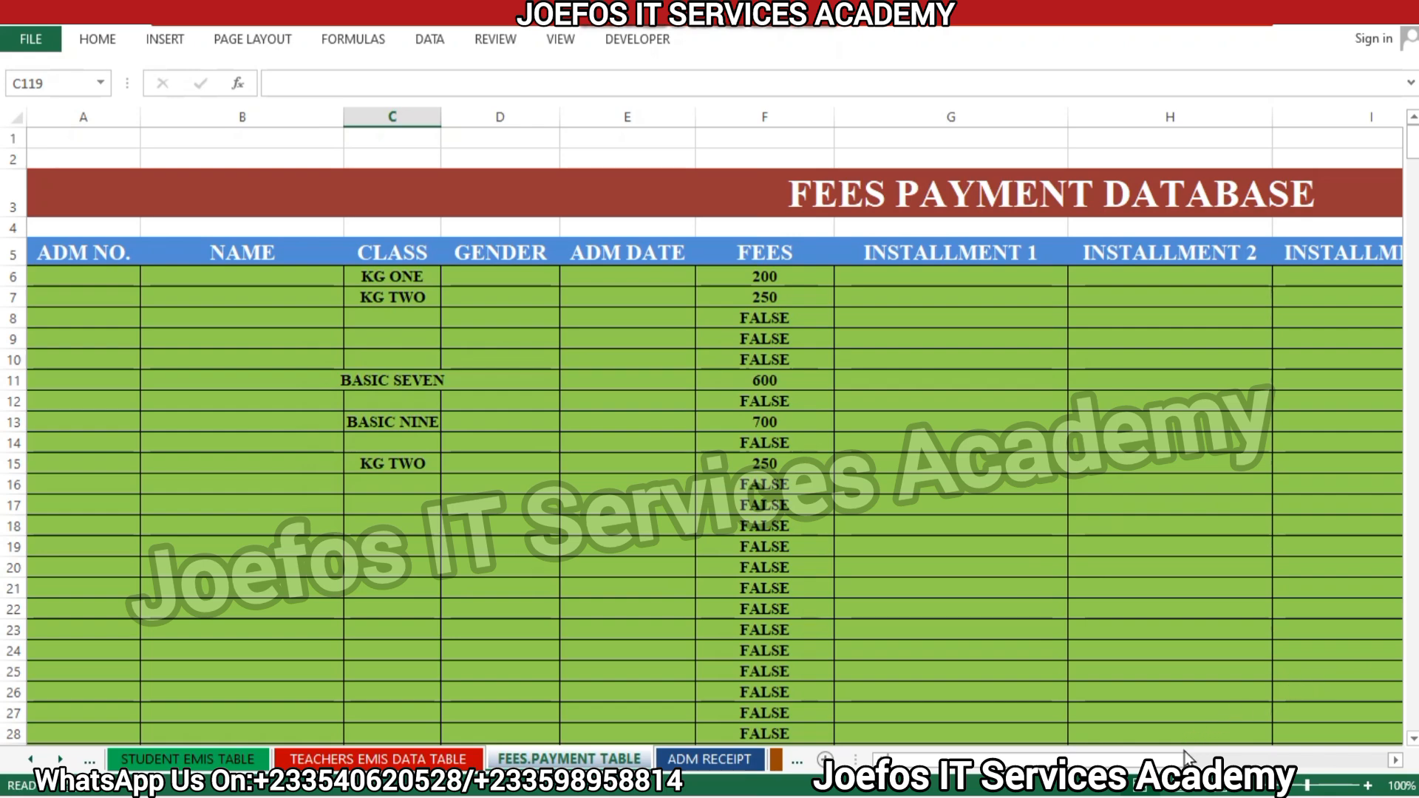
left_click_drag(1172, 761, 1381, 789)
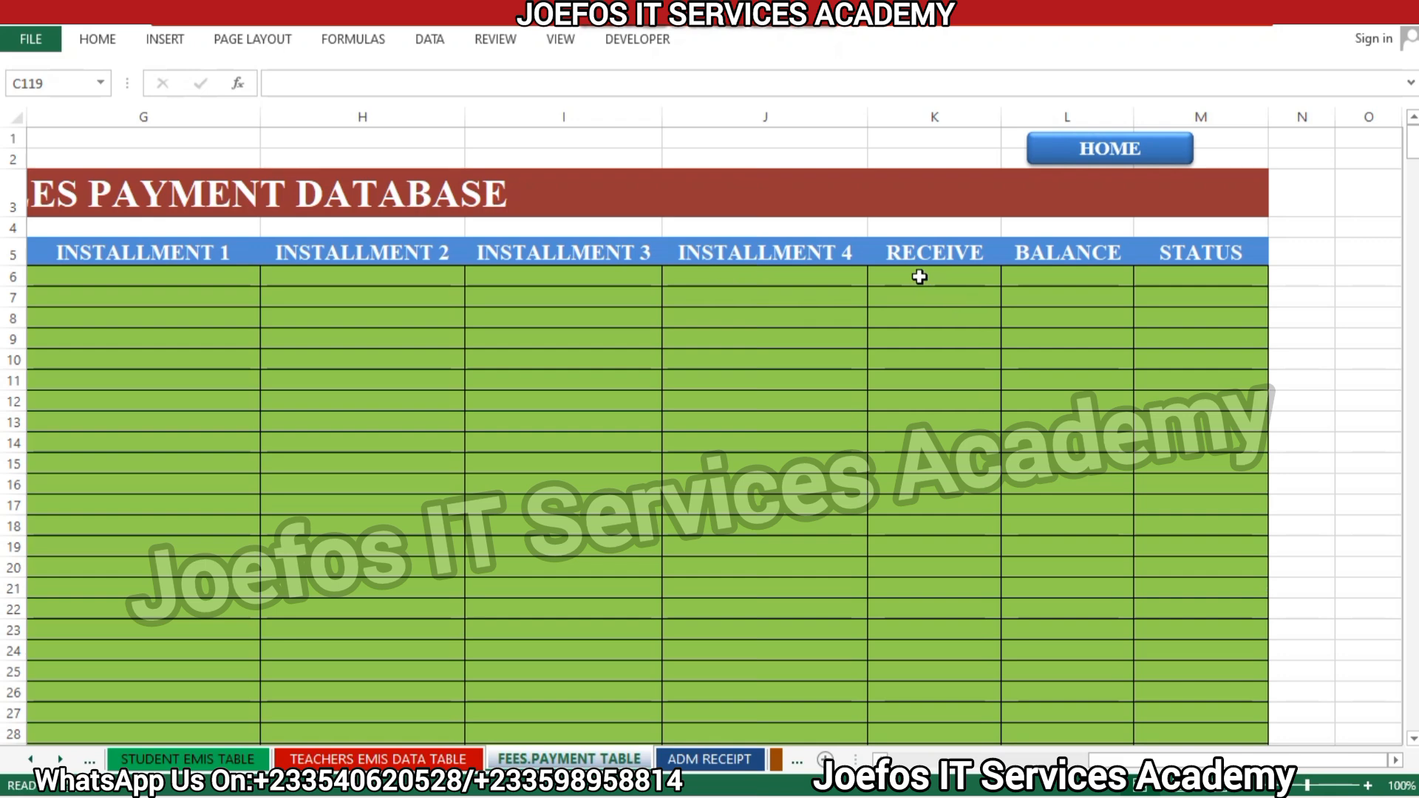
left_click_drag(1145, 760, 1063, 761)
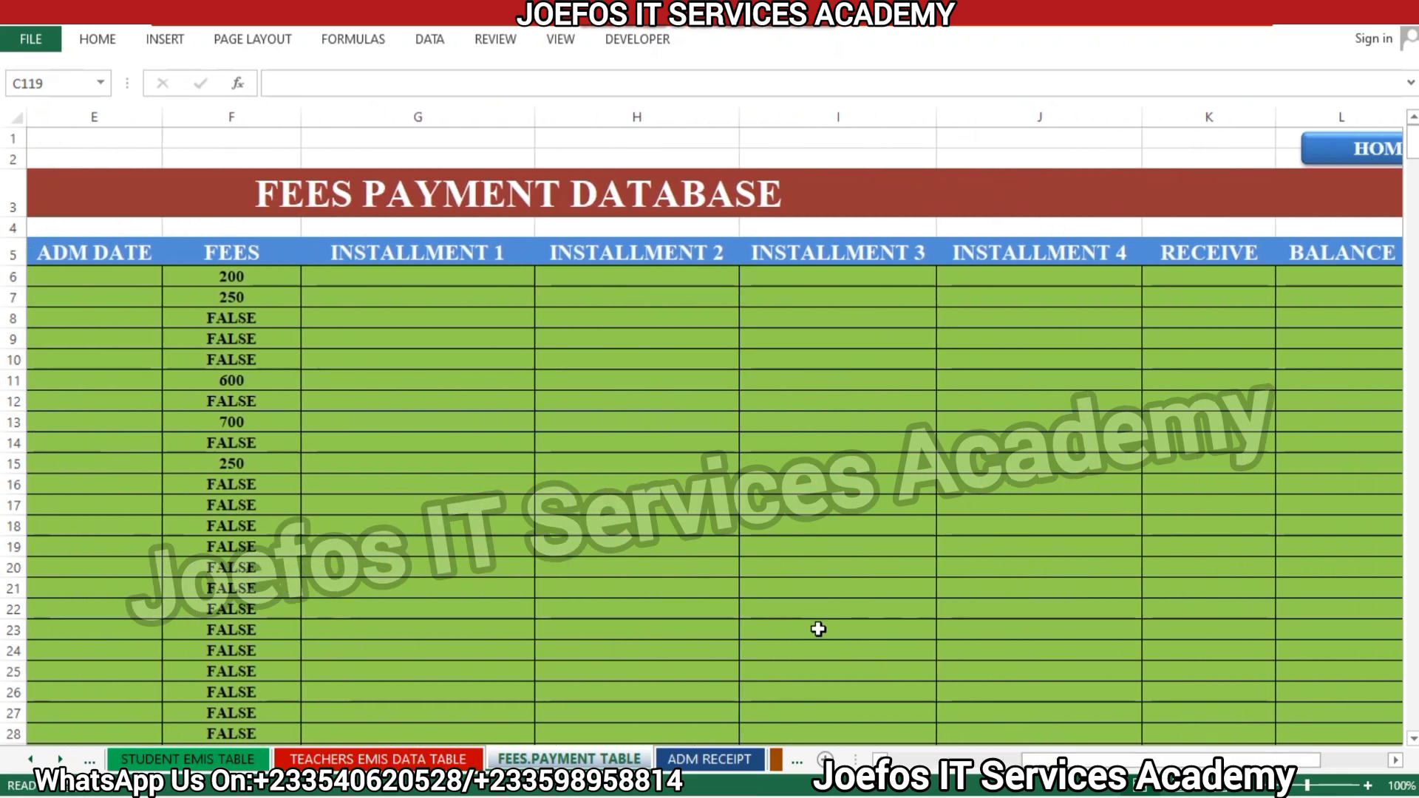